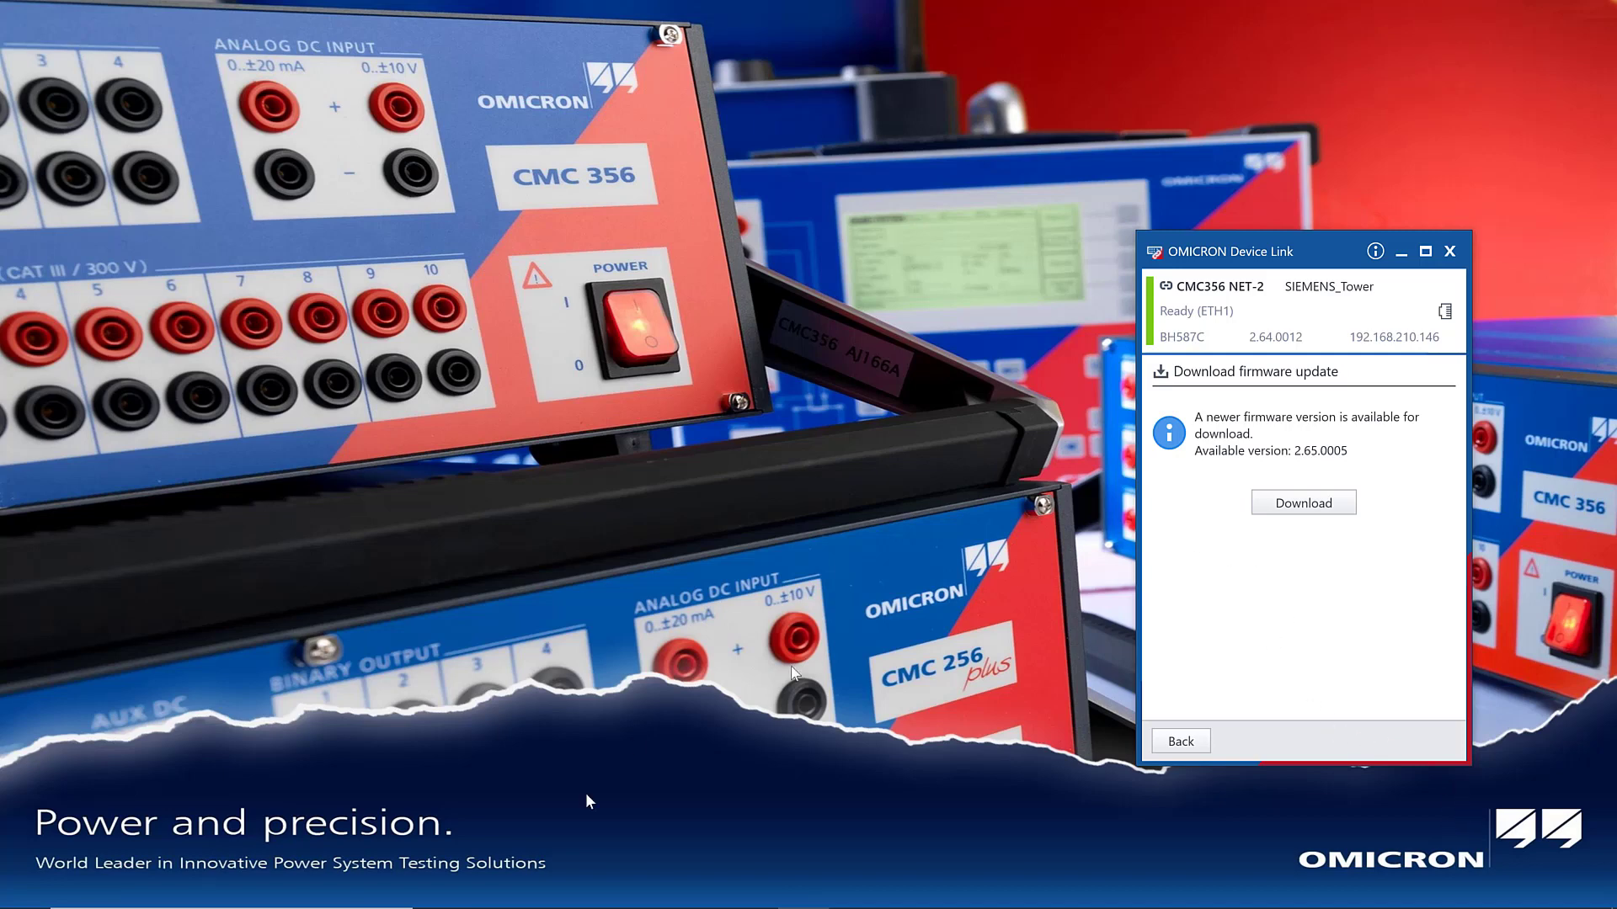
Request the firmware 2.65.0005 download and log in to the OMICRON Customer Portal.
click(1303, 504)
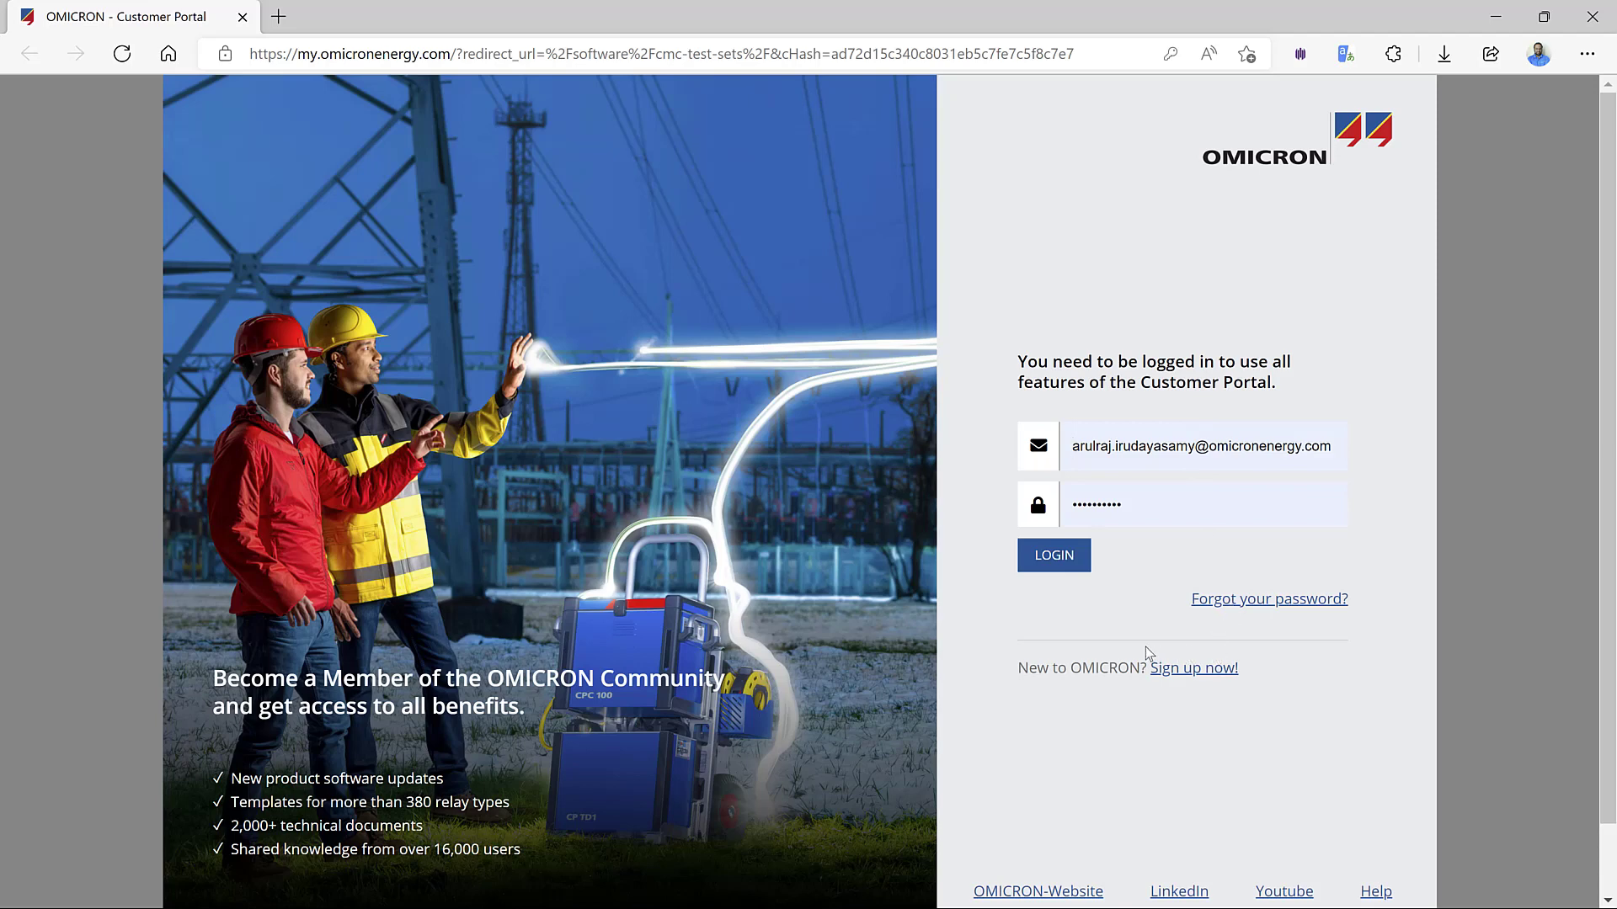
click(1066, 558)
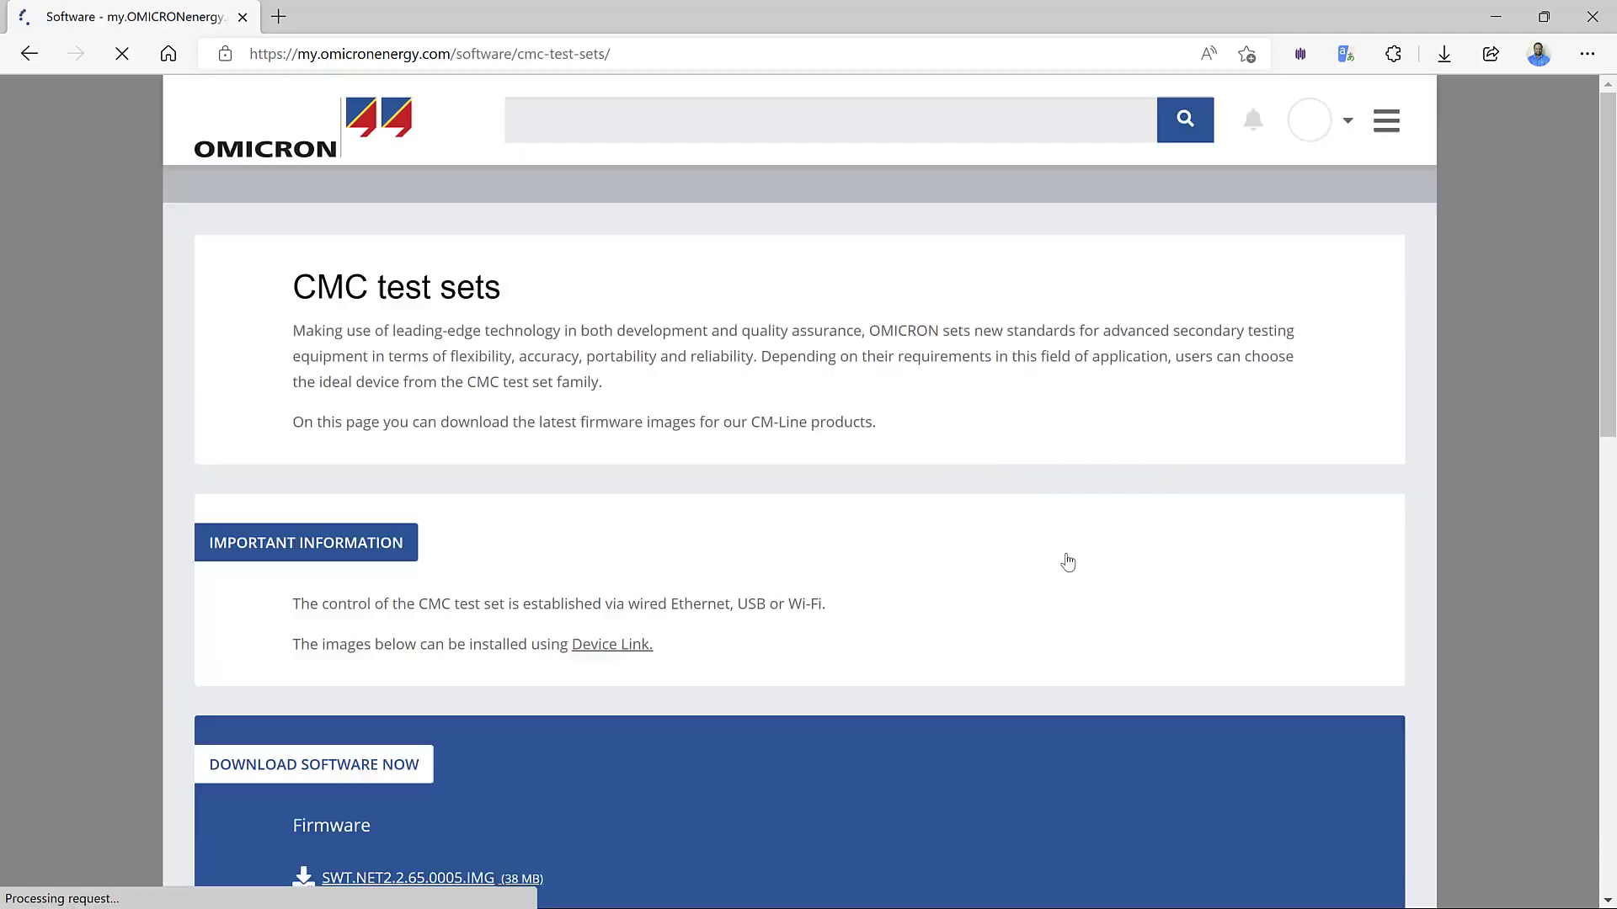
Open the portal dashboard in a second browser tab via the OMICRON website's Login, then return to the Software tab.
click(276, 17)
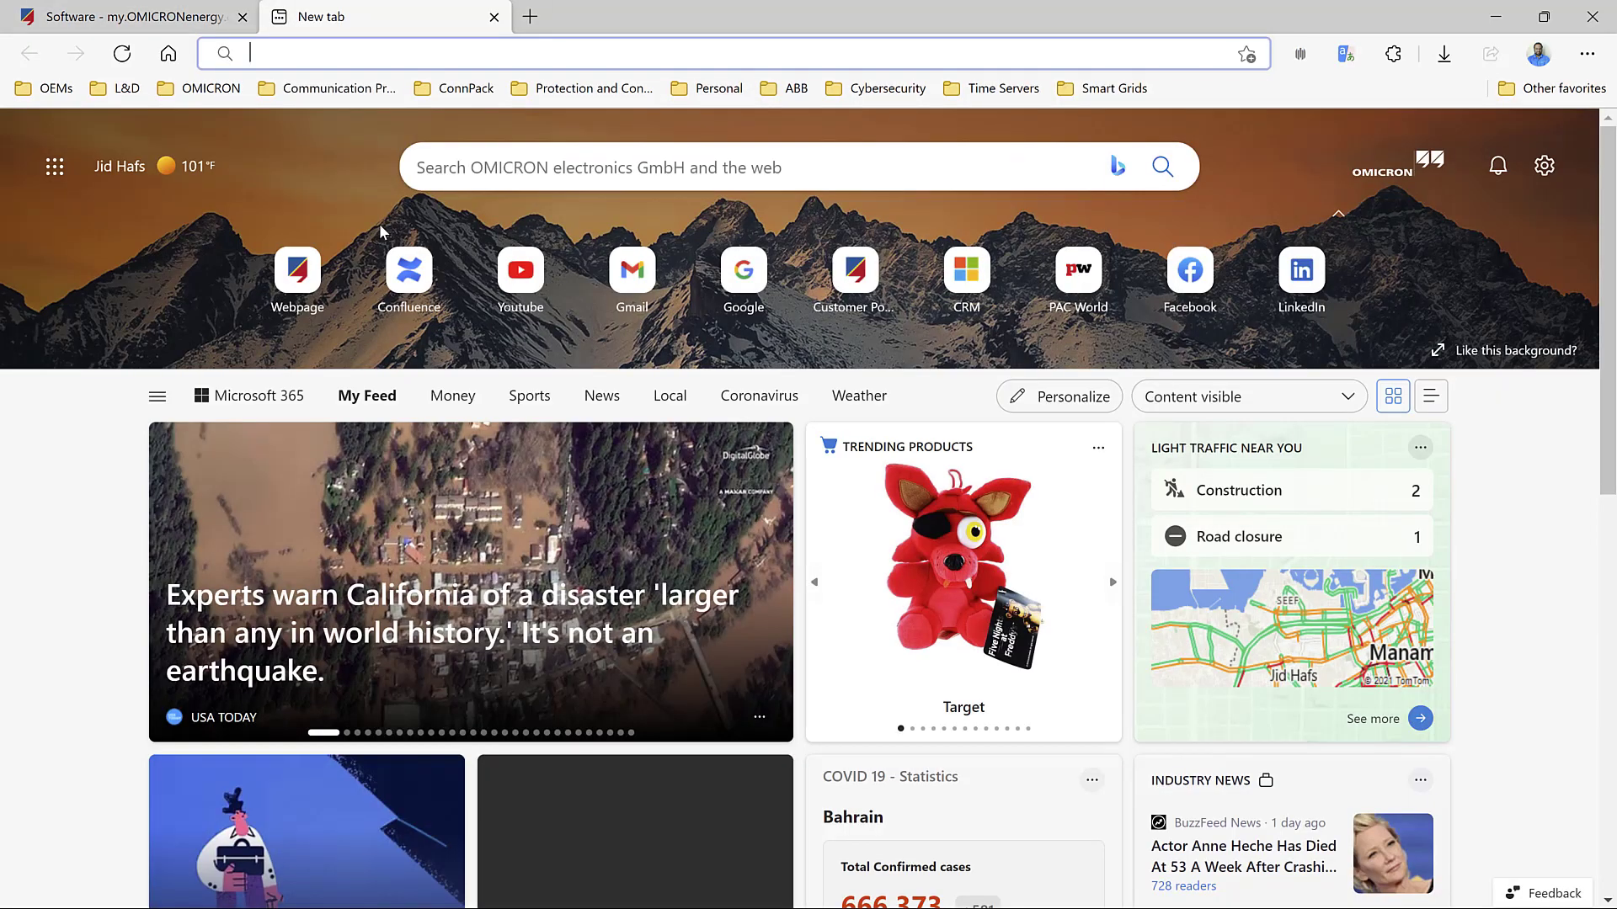
click(305, 297)
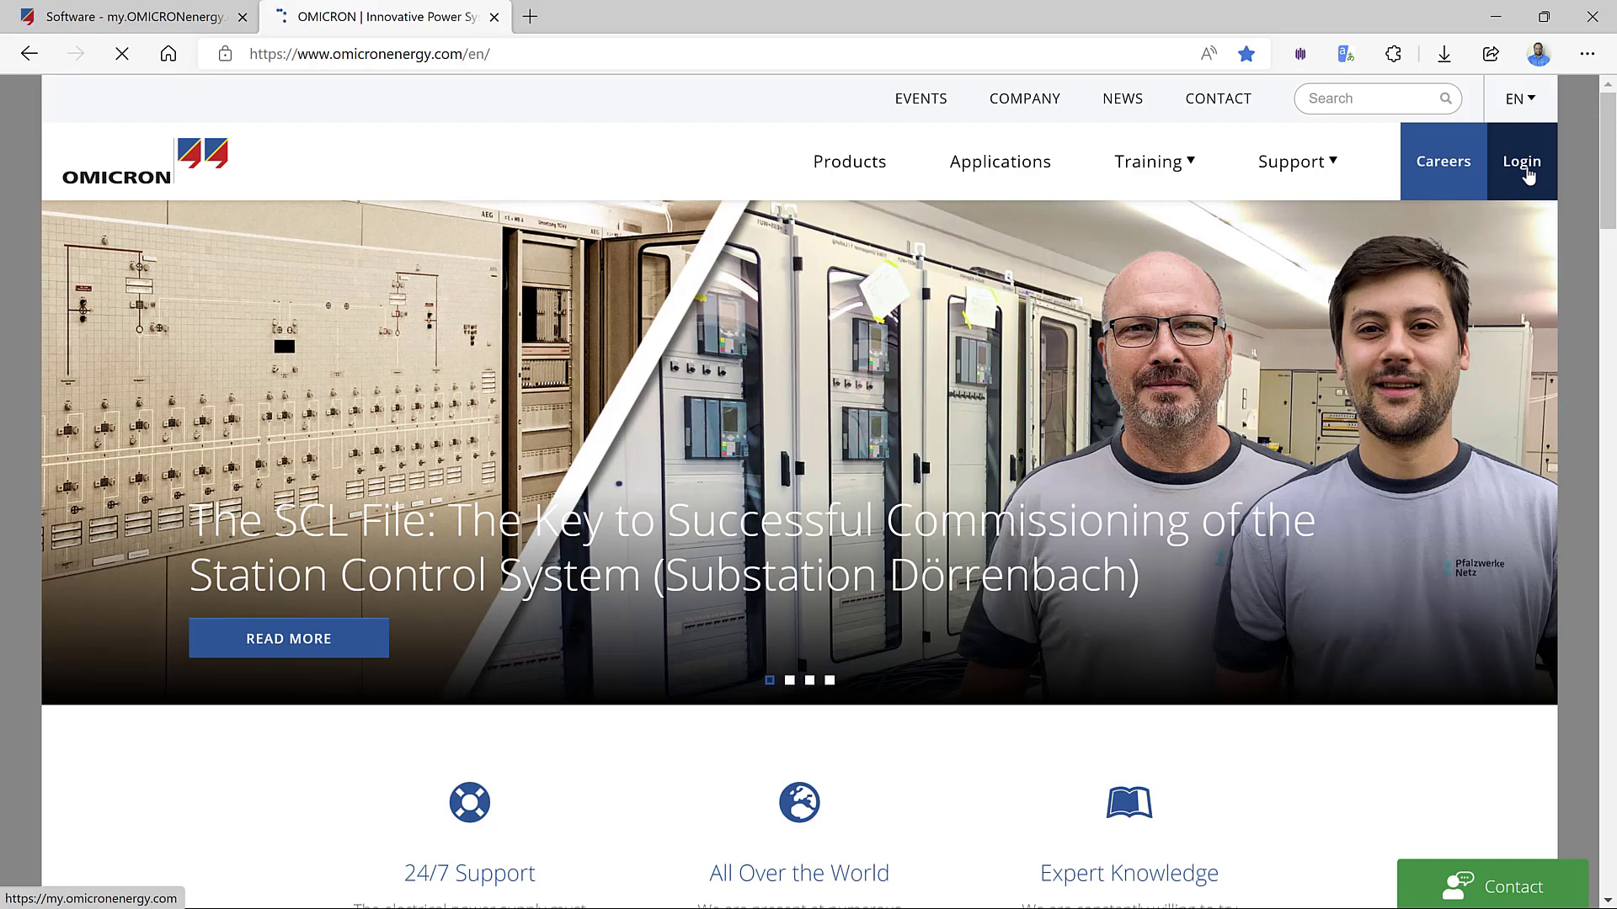
click(1527, 175)
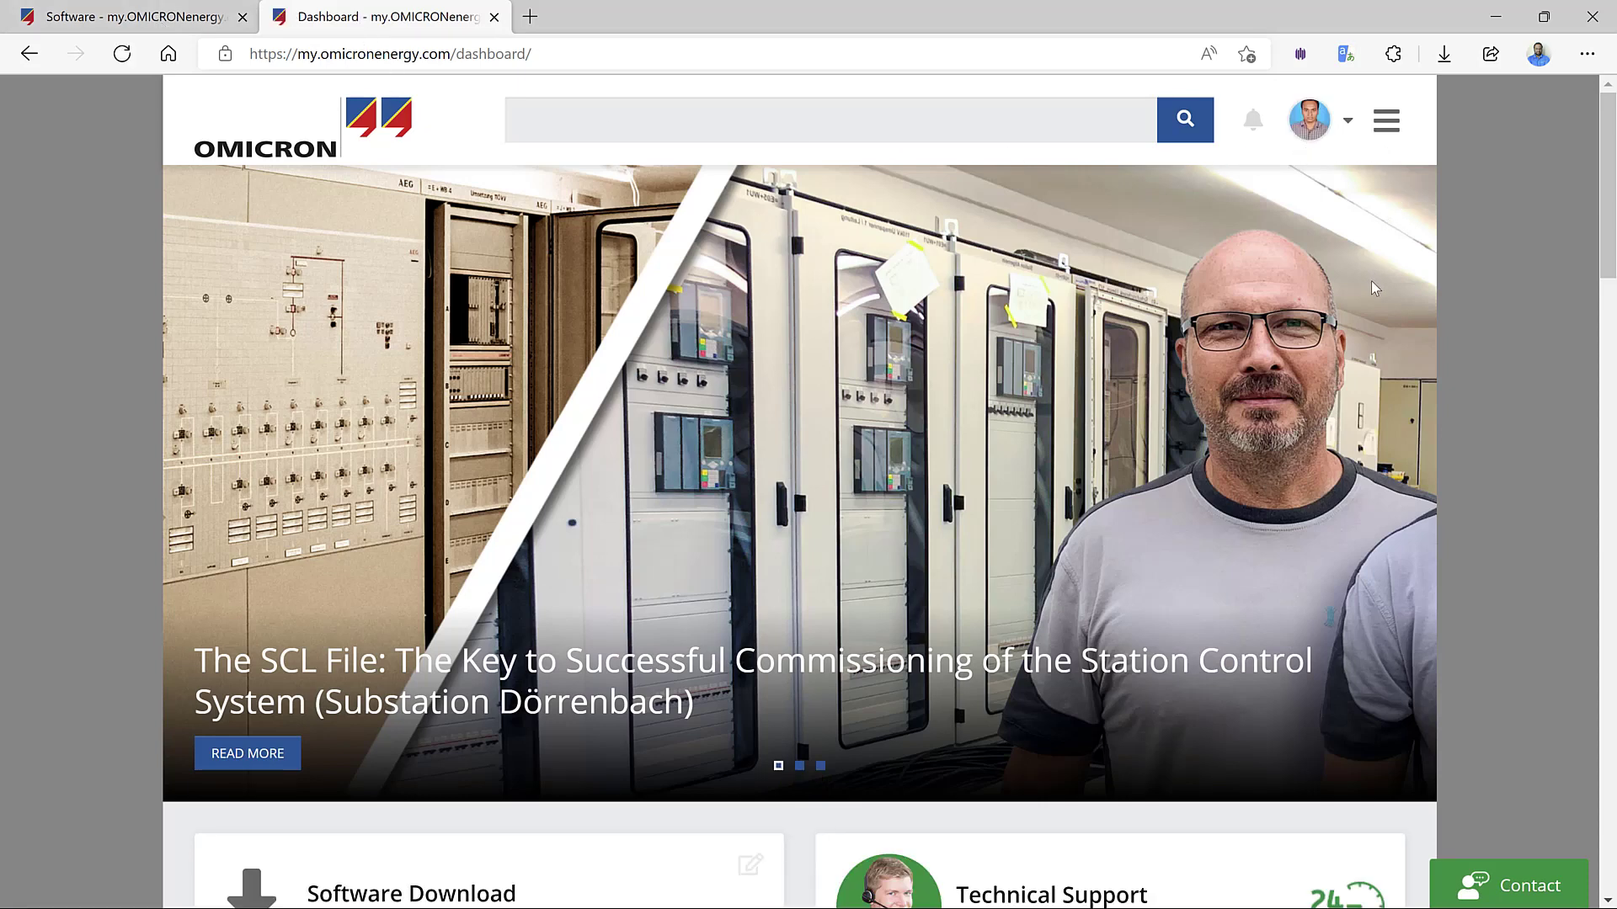
click(150, 12)
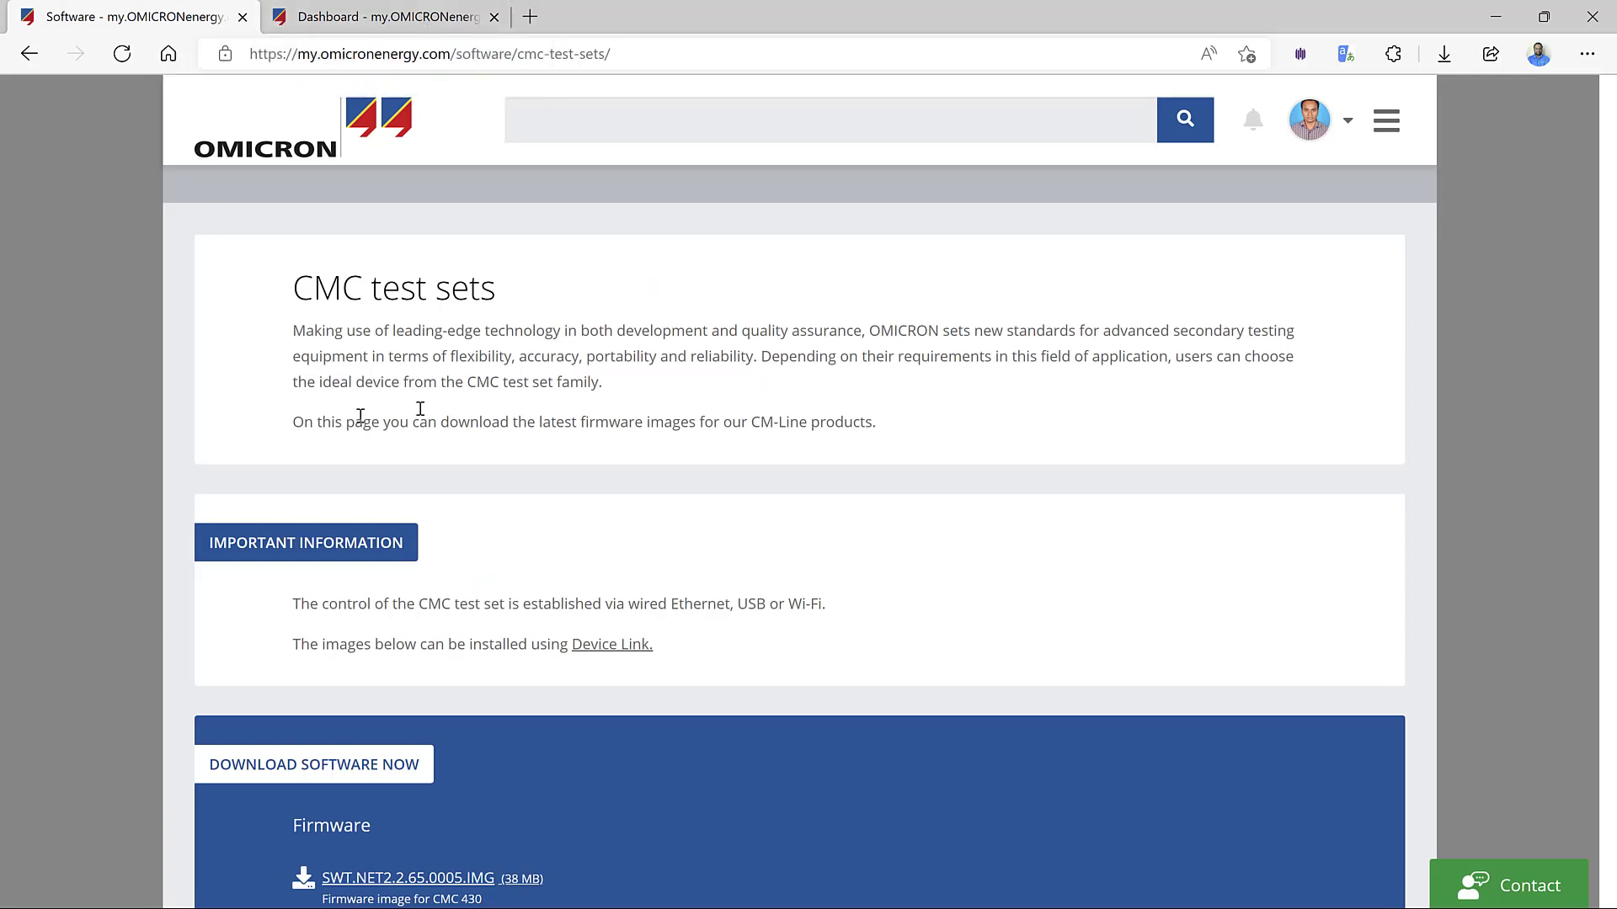
On the dashboard tab, open the CMC test sets downloads from the Software Download list.
click(421, 7)
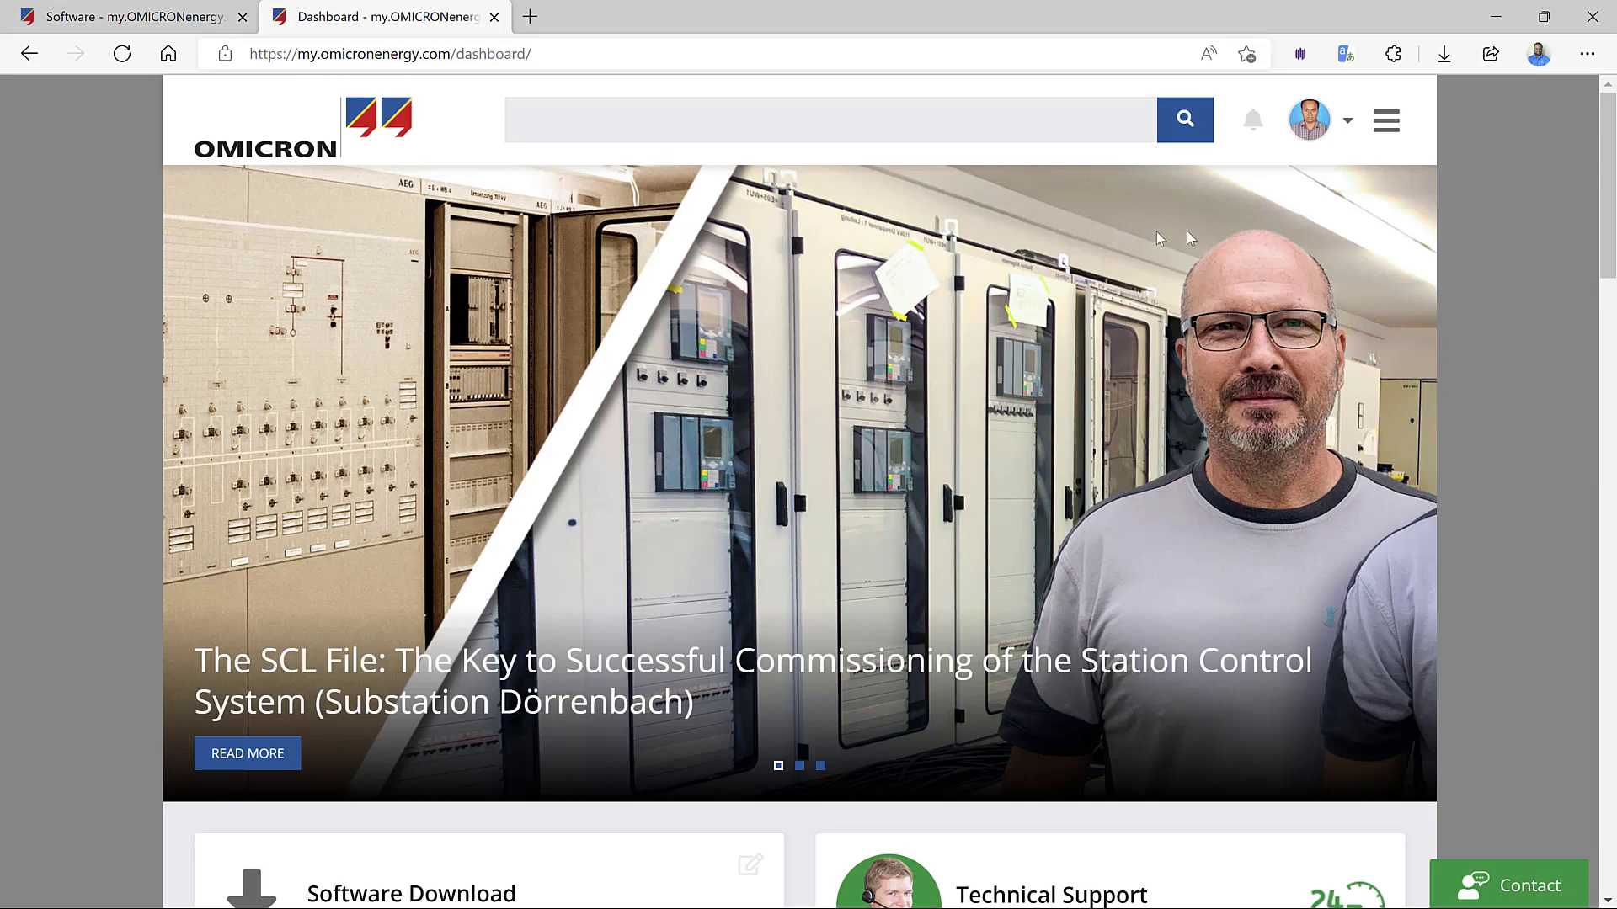
scroll(1018, 399, down, 3)
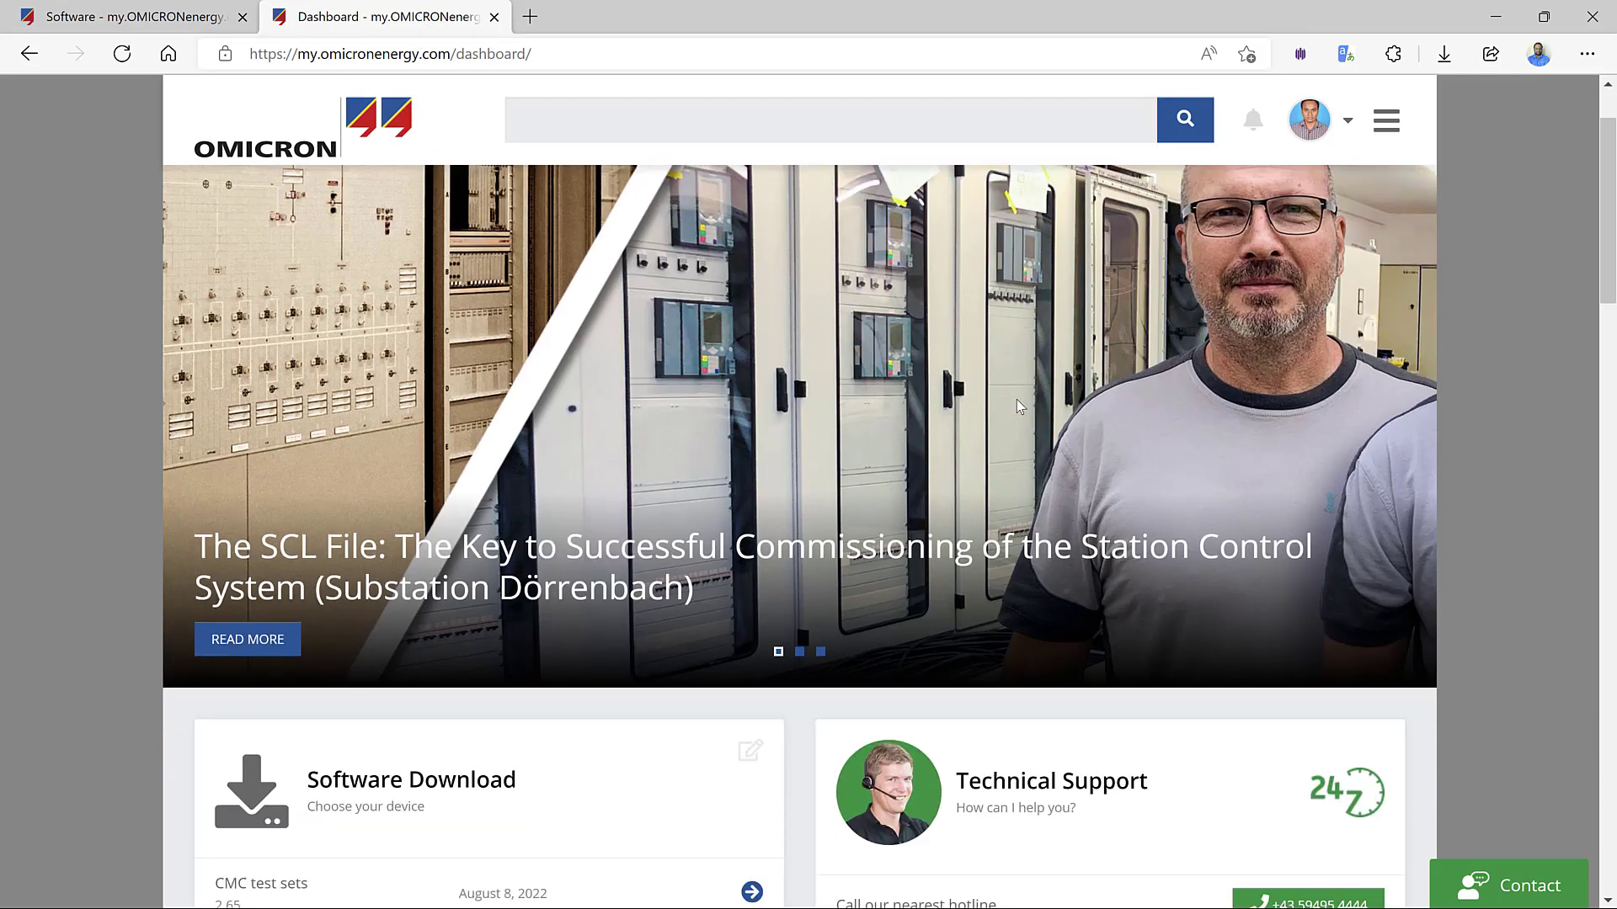
scroll(431, 558, down, 2)
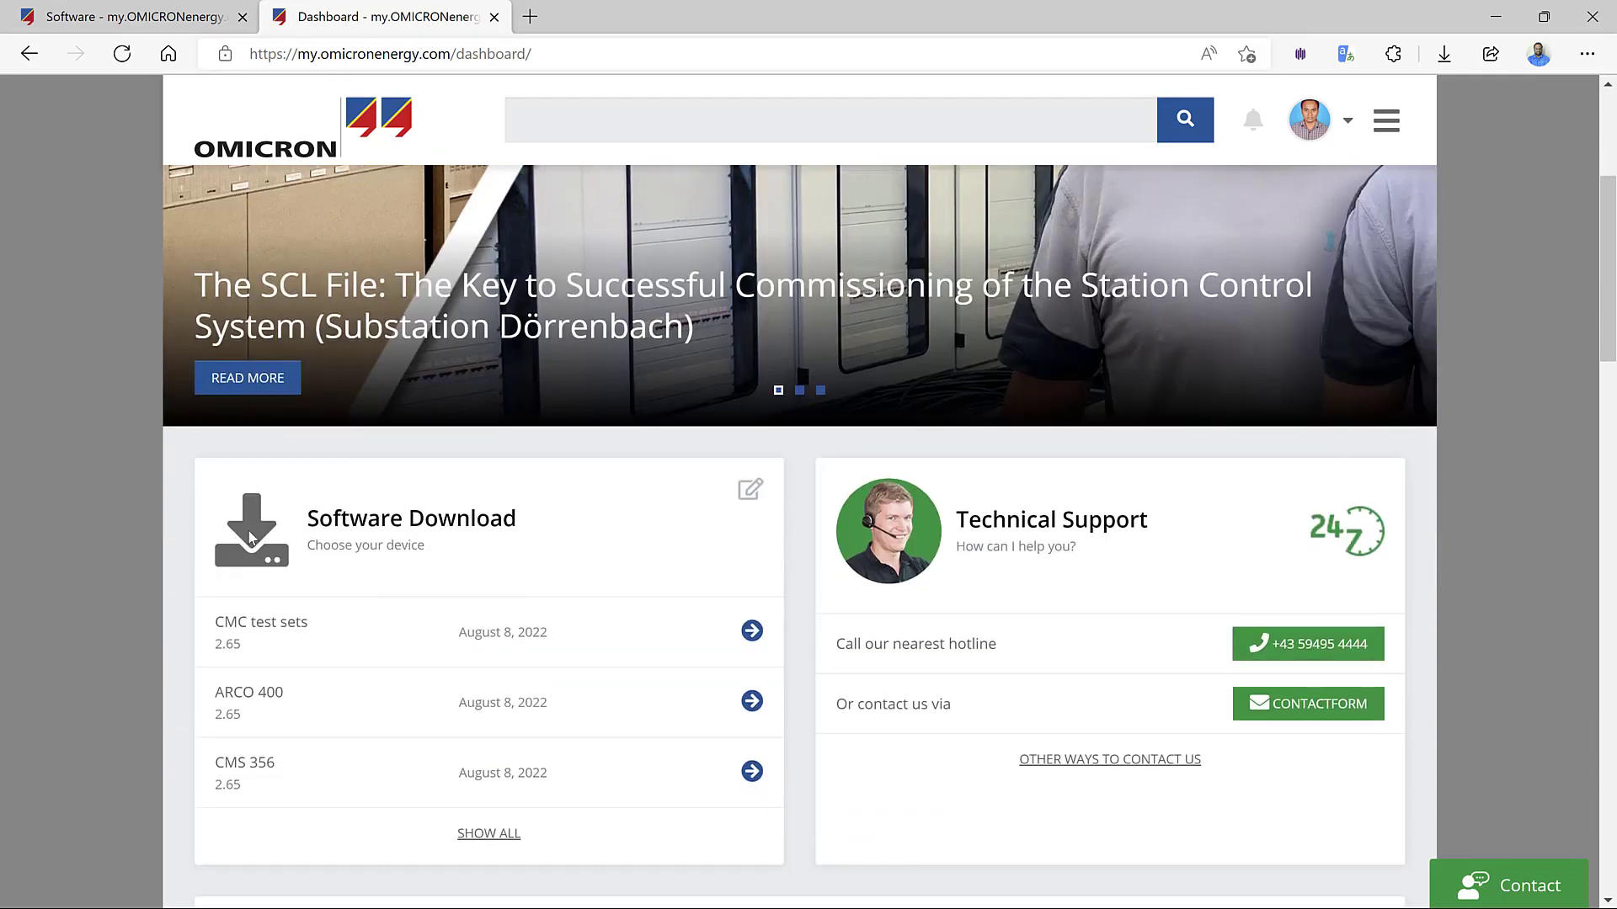
scroll(404, 495, up, 5)
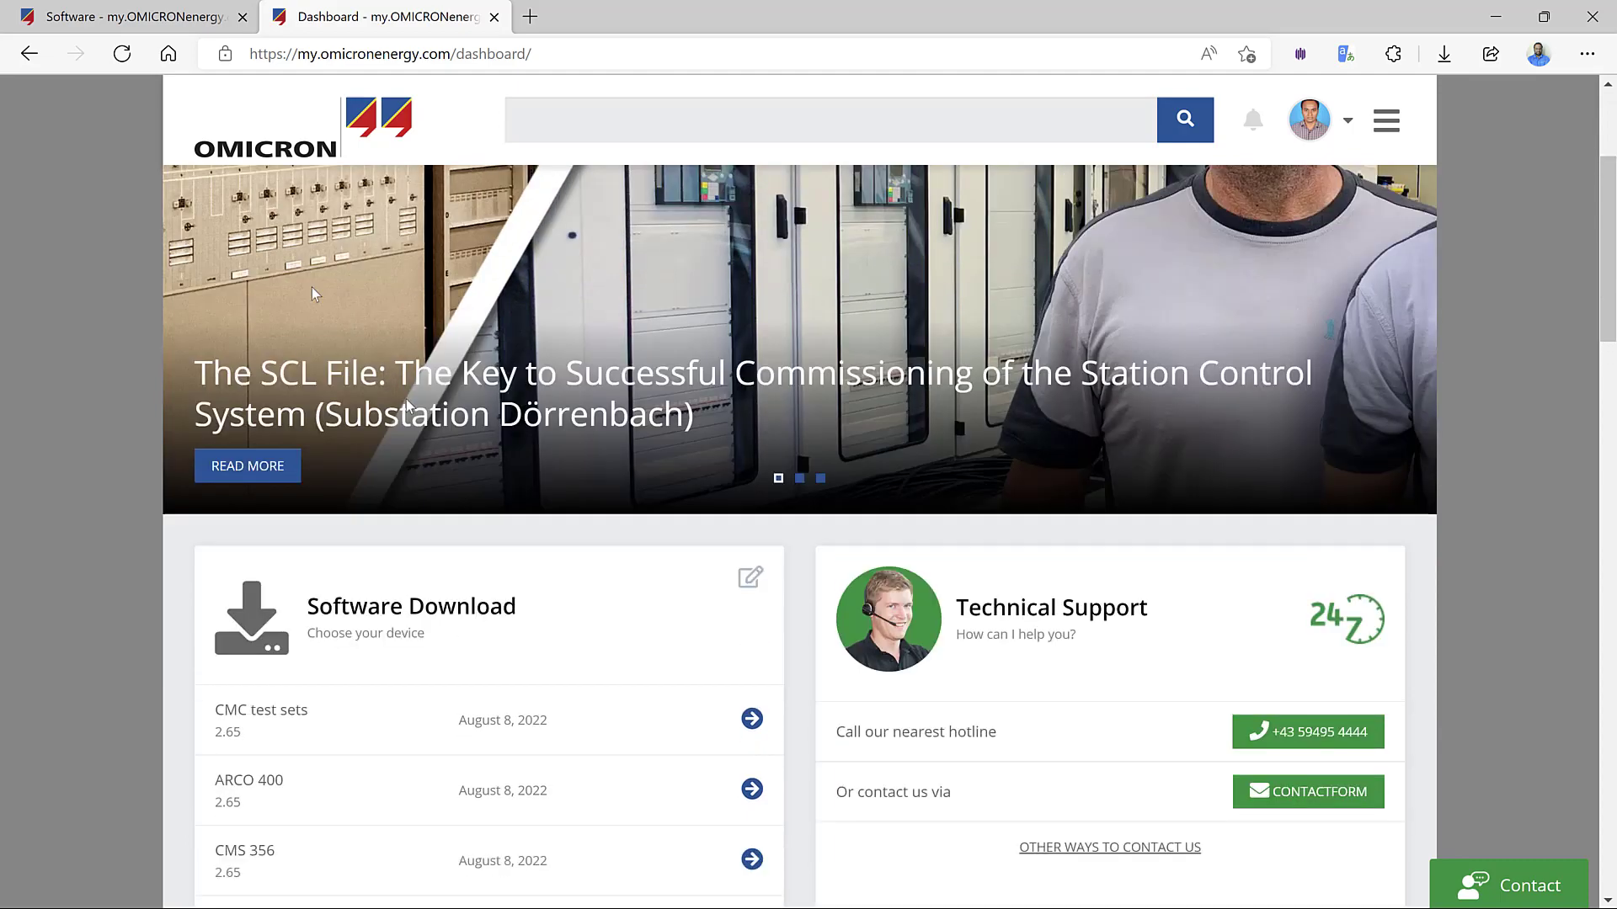
scroll(409, 401, down, 5)
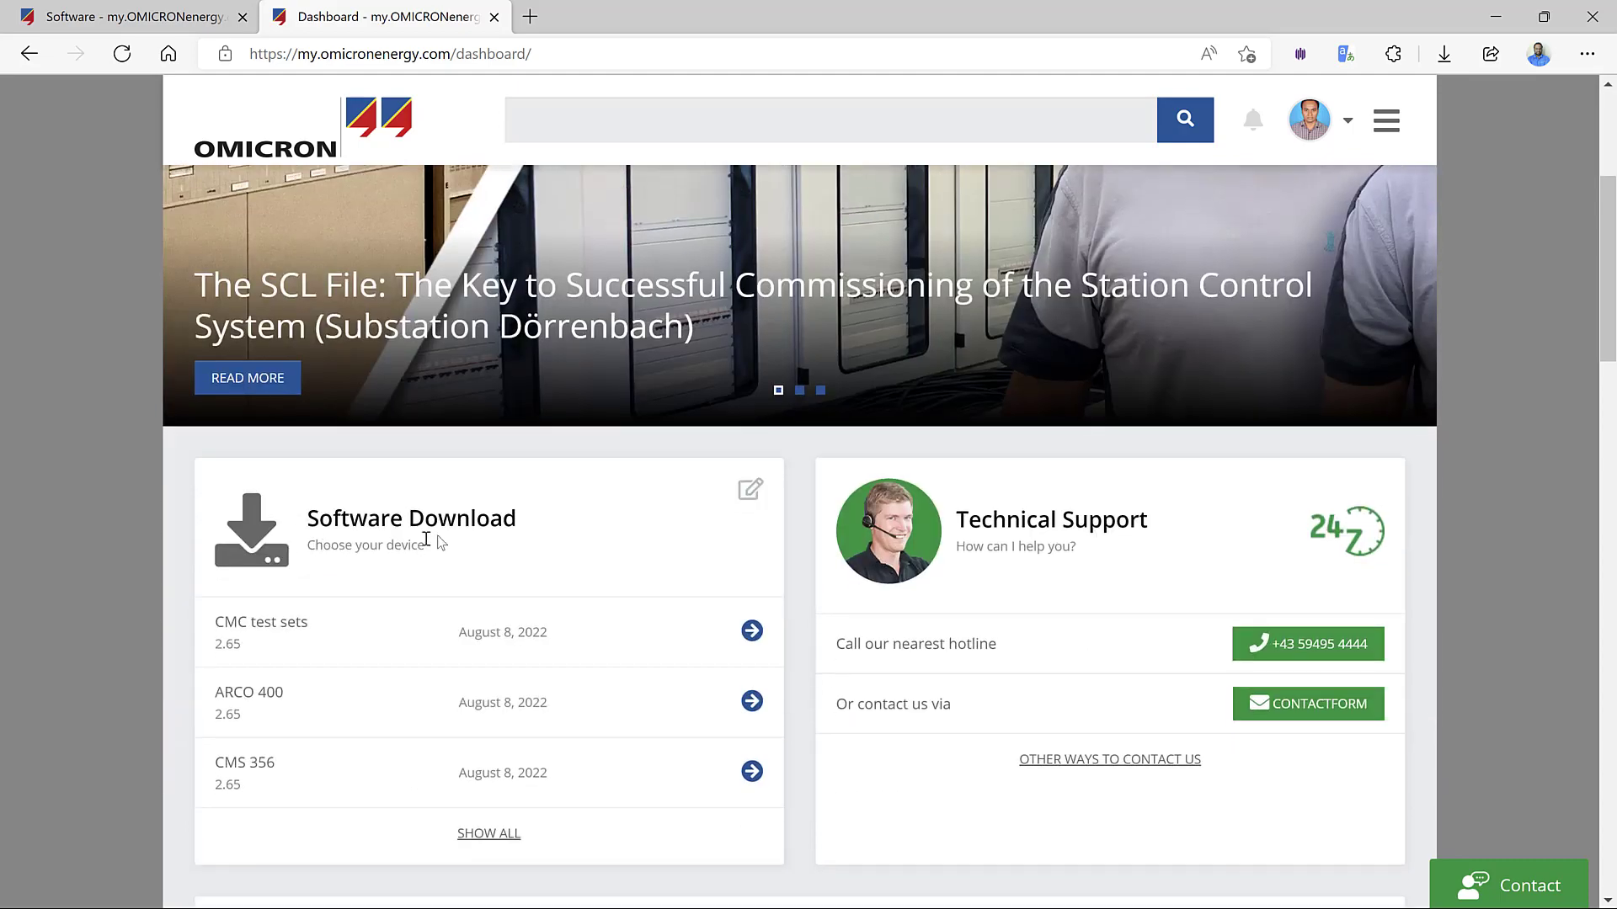
scroll(415, 519, down, 2)
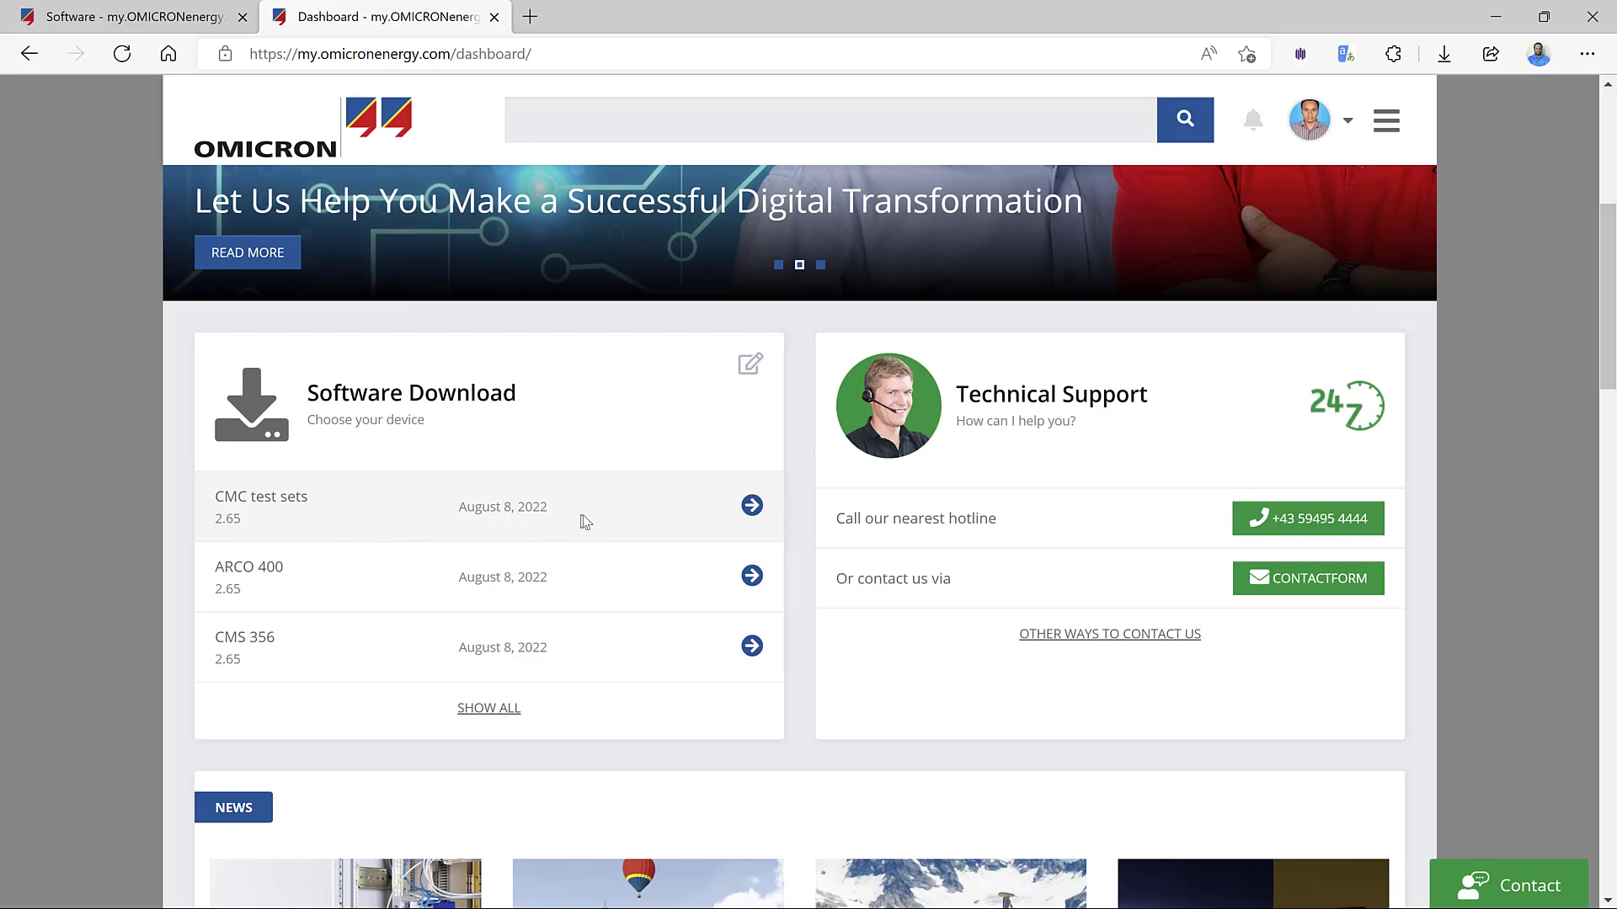
click(749, 510)
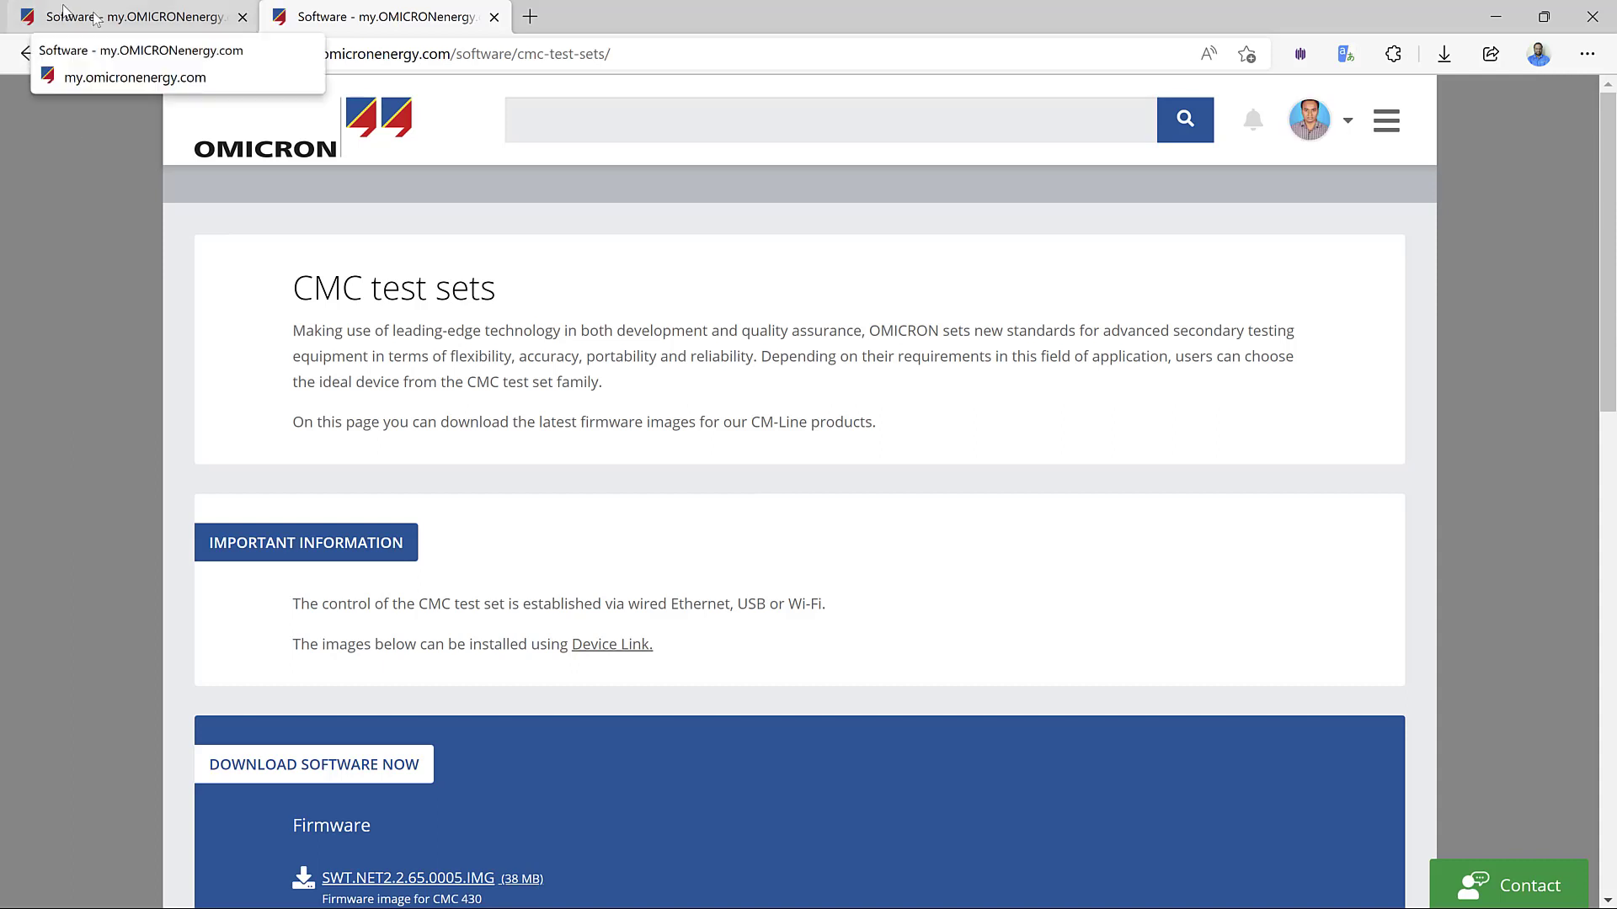
Scroll the Firmware list past the CMC 430 entry to find CMC.NET2.2.65.0005.IMG for CMC 356.
scroll(519, 457, down, 2)
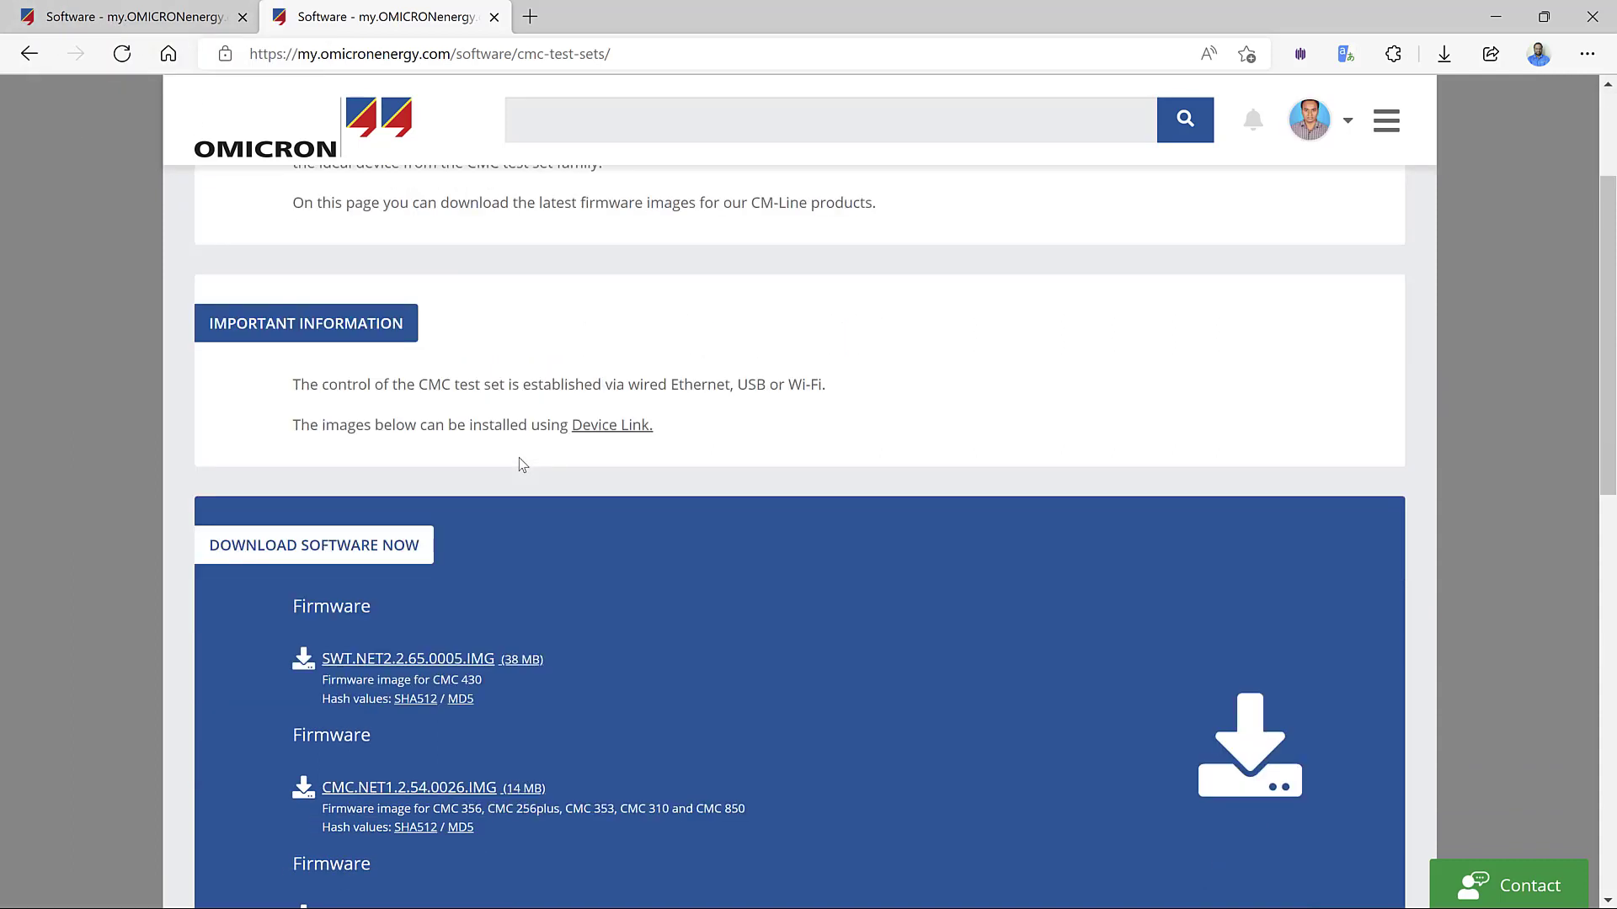
scroll(522, 465, down, 3)
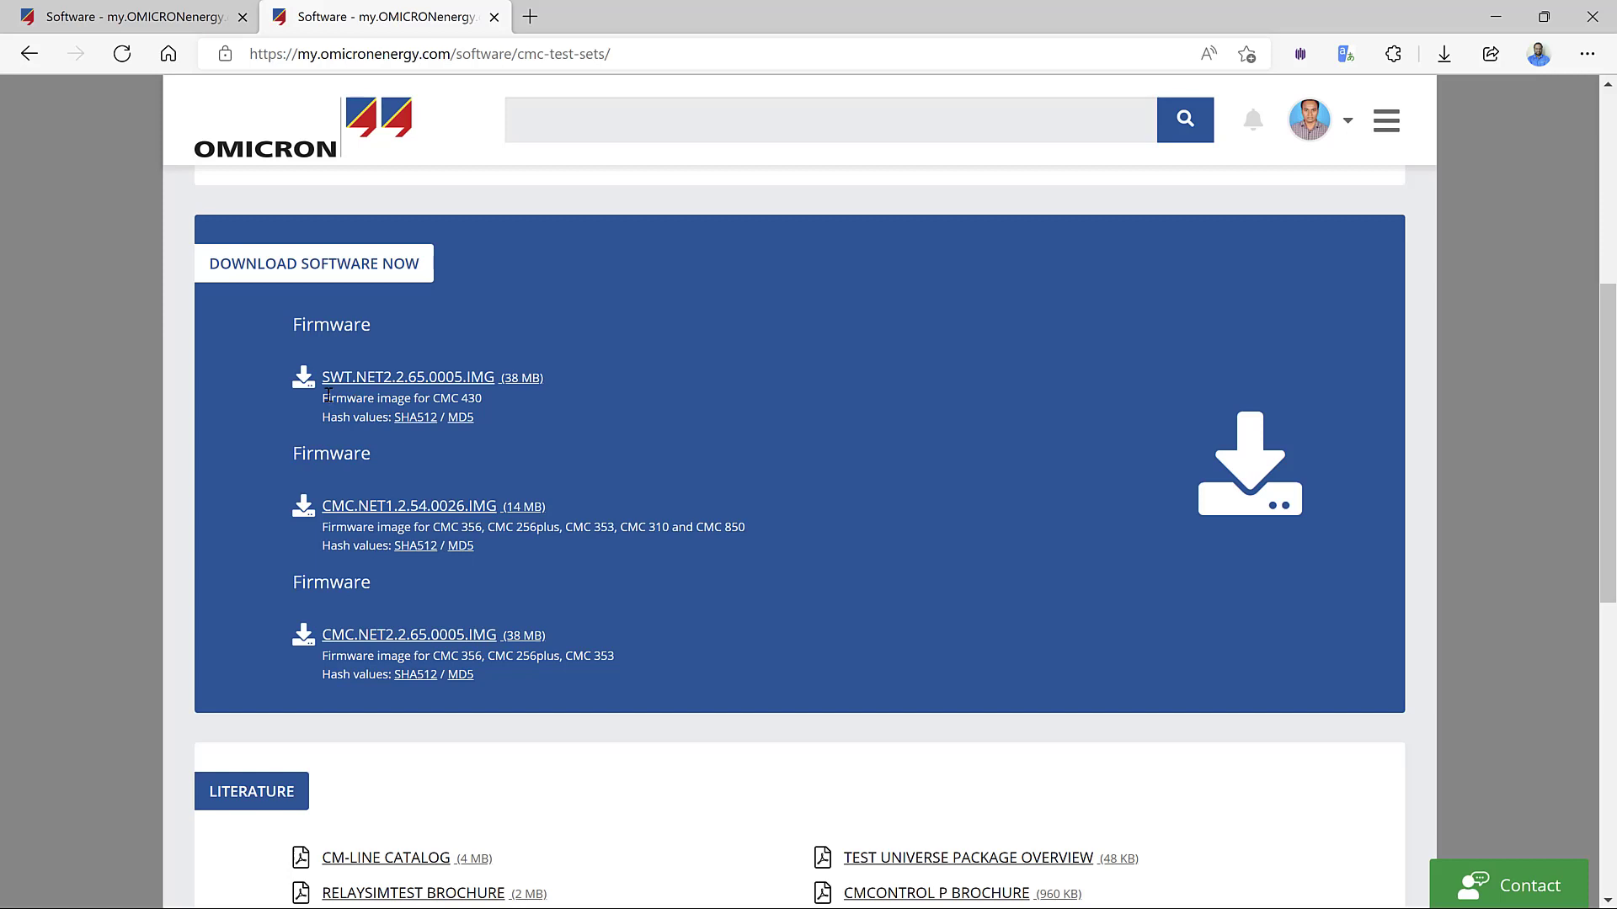
drag(328, 392, 500, 416)
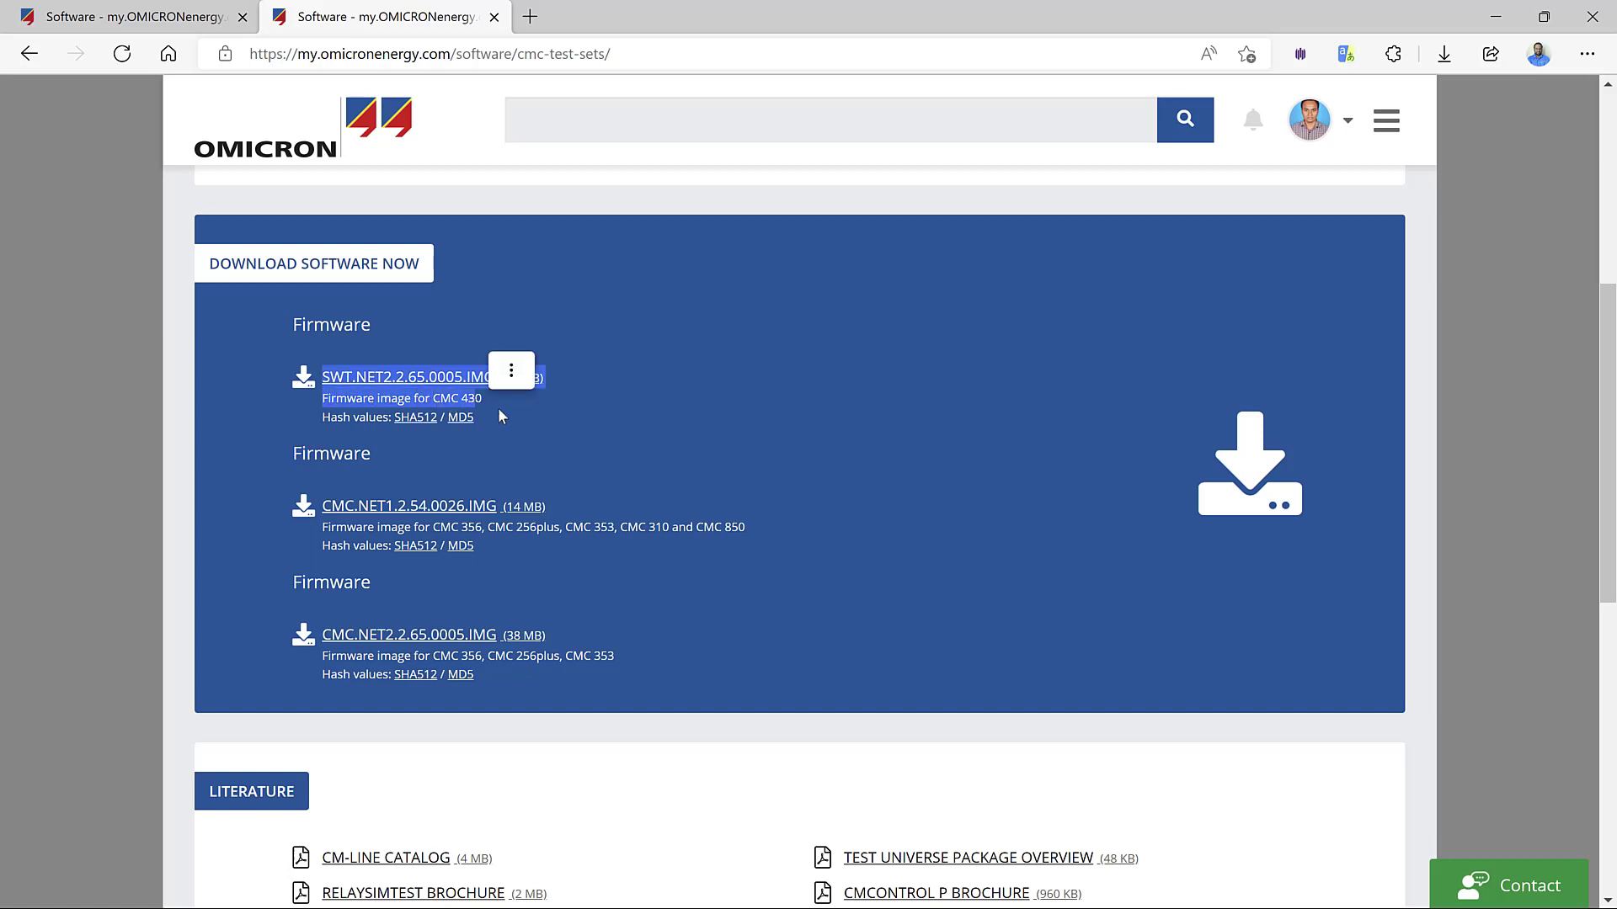
click(500, 416)
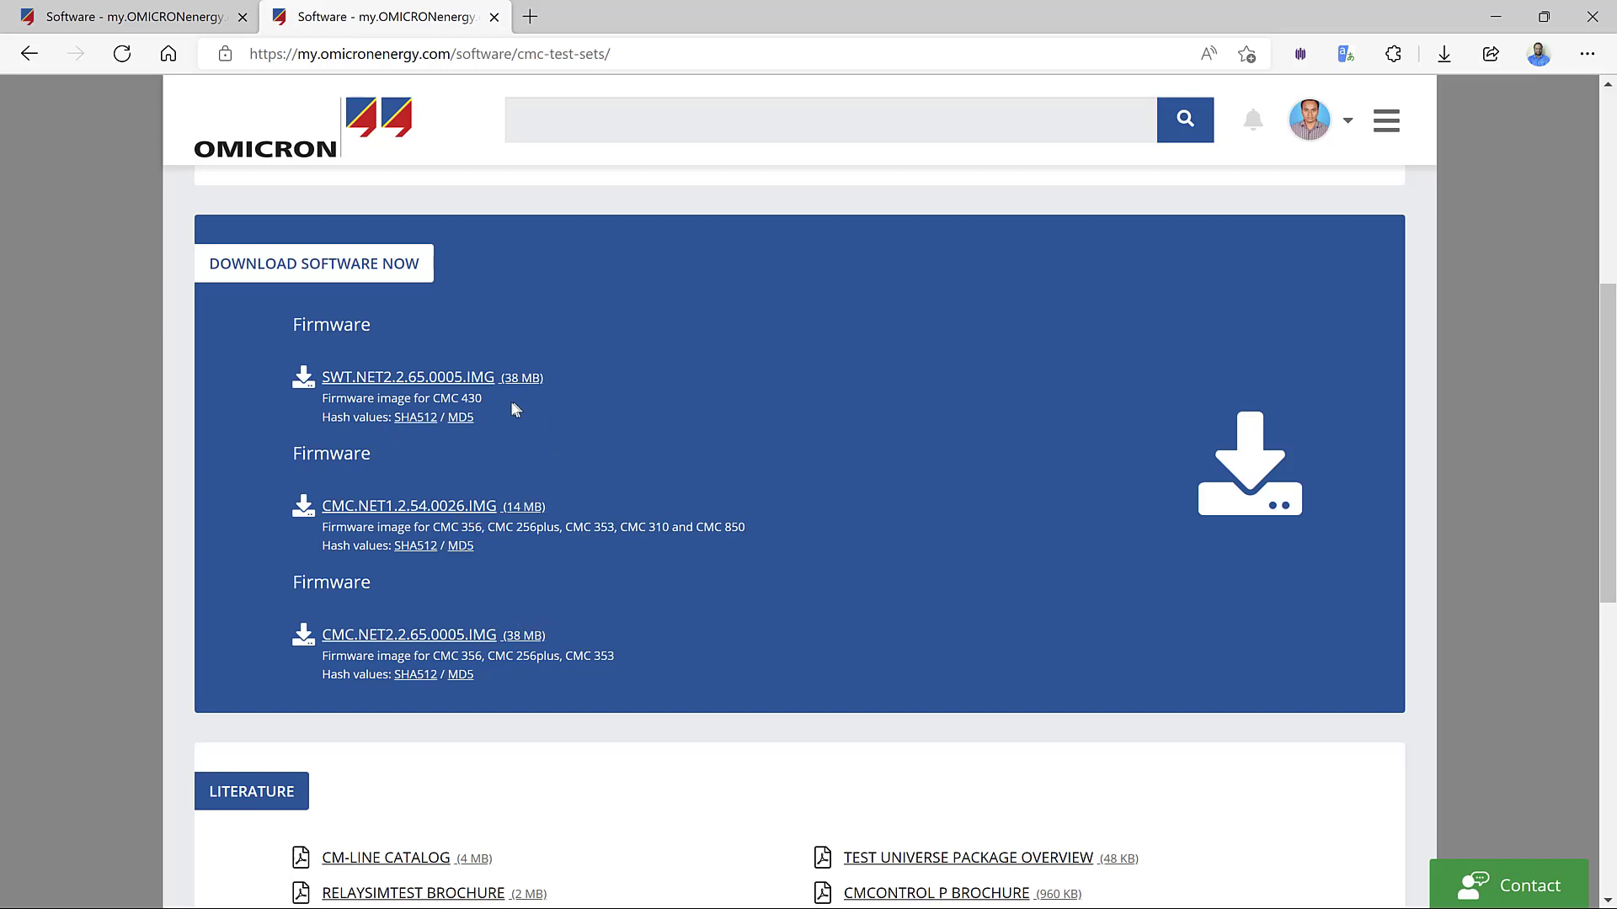
drag(487, 401, 324, 396)
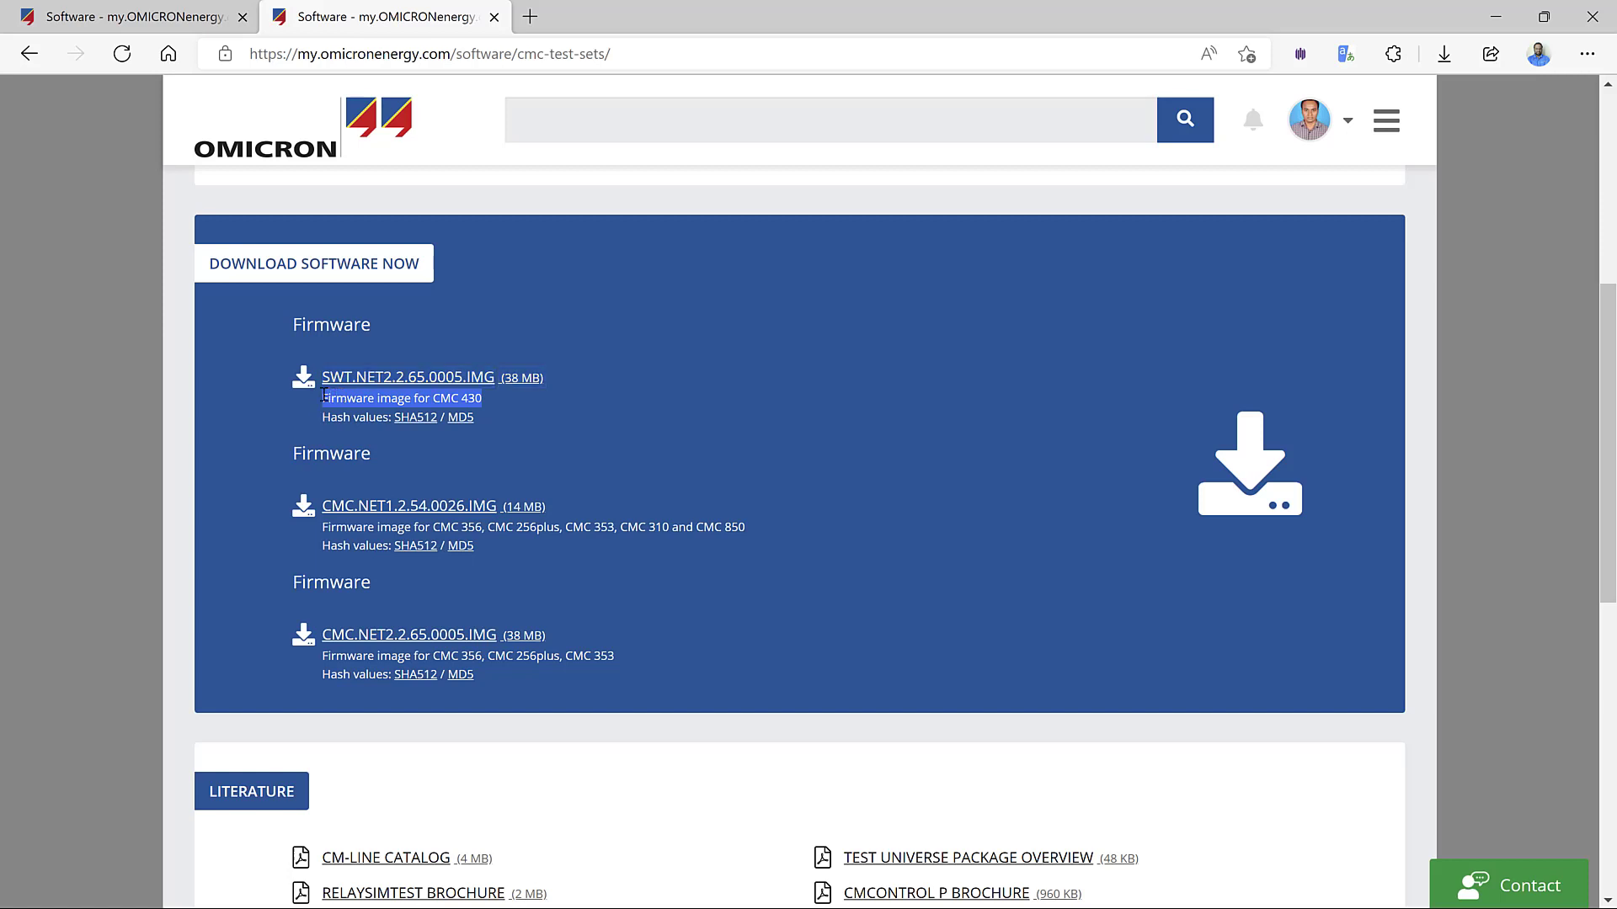
scroll(581, 480, down, 2)
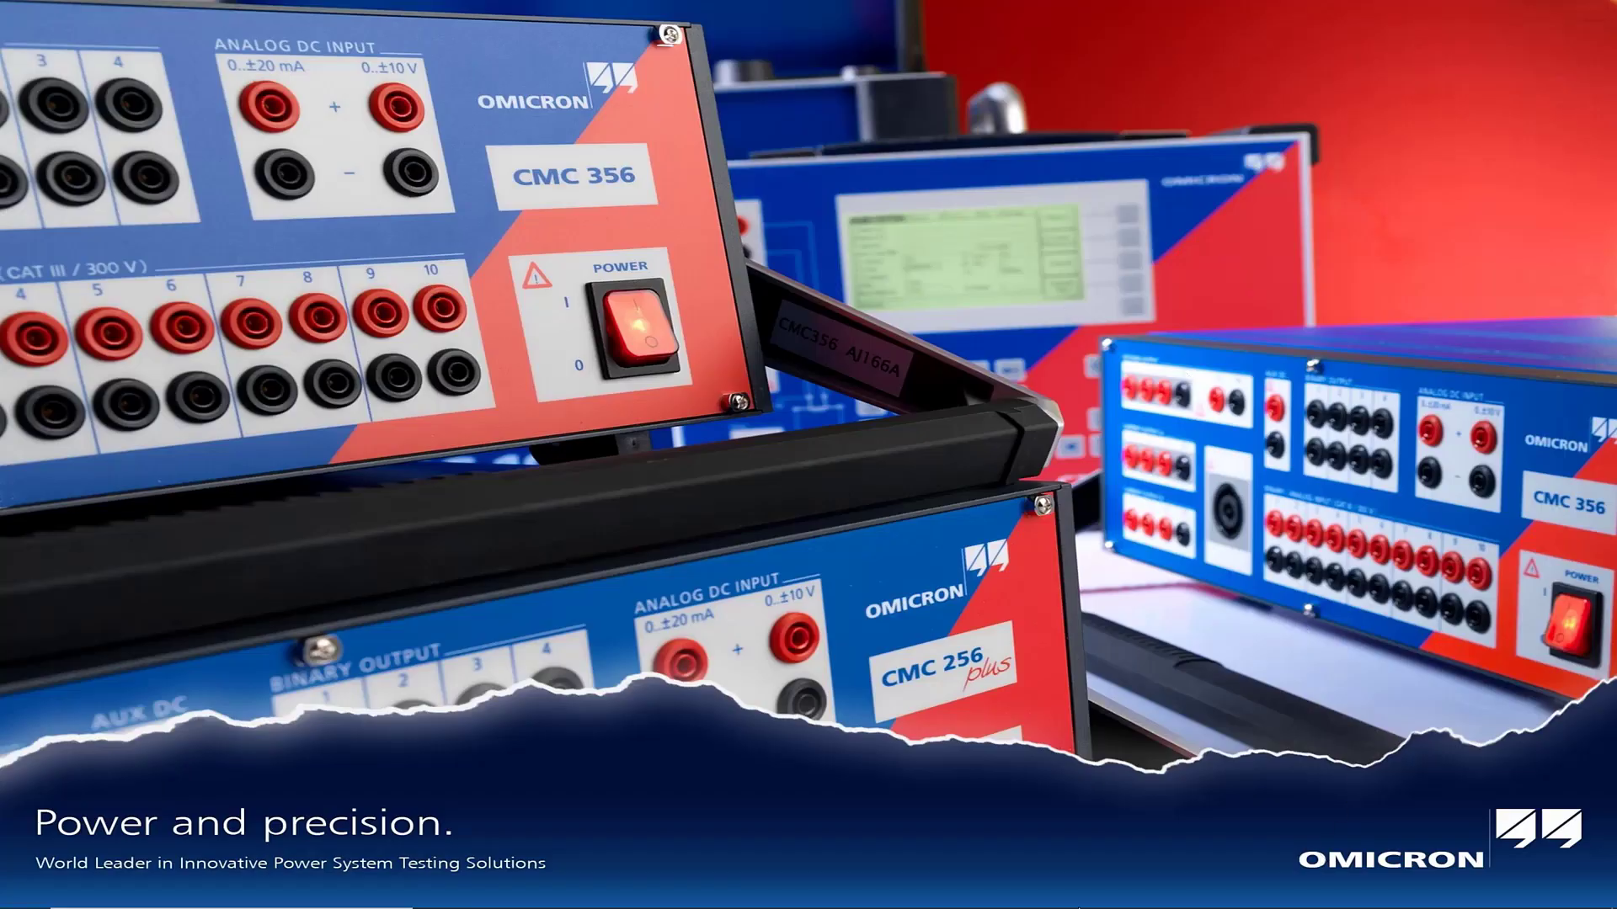
Check Device Link's Download firmware update offer of 2.65.0005 for the CMC356, then return to the portal.
click(802, 899)
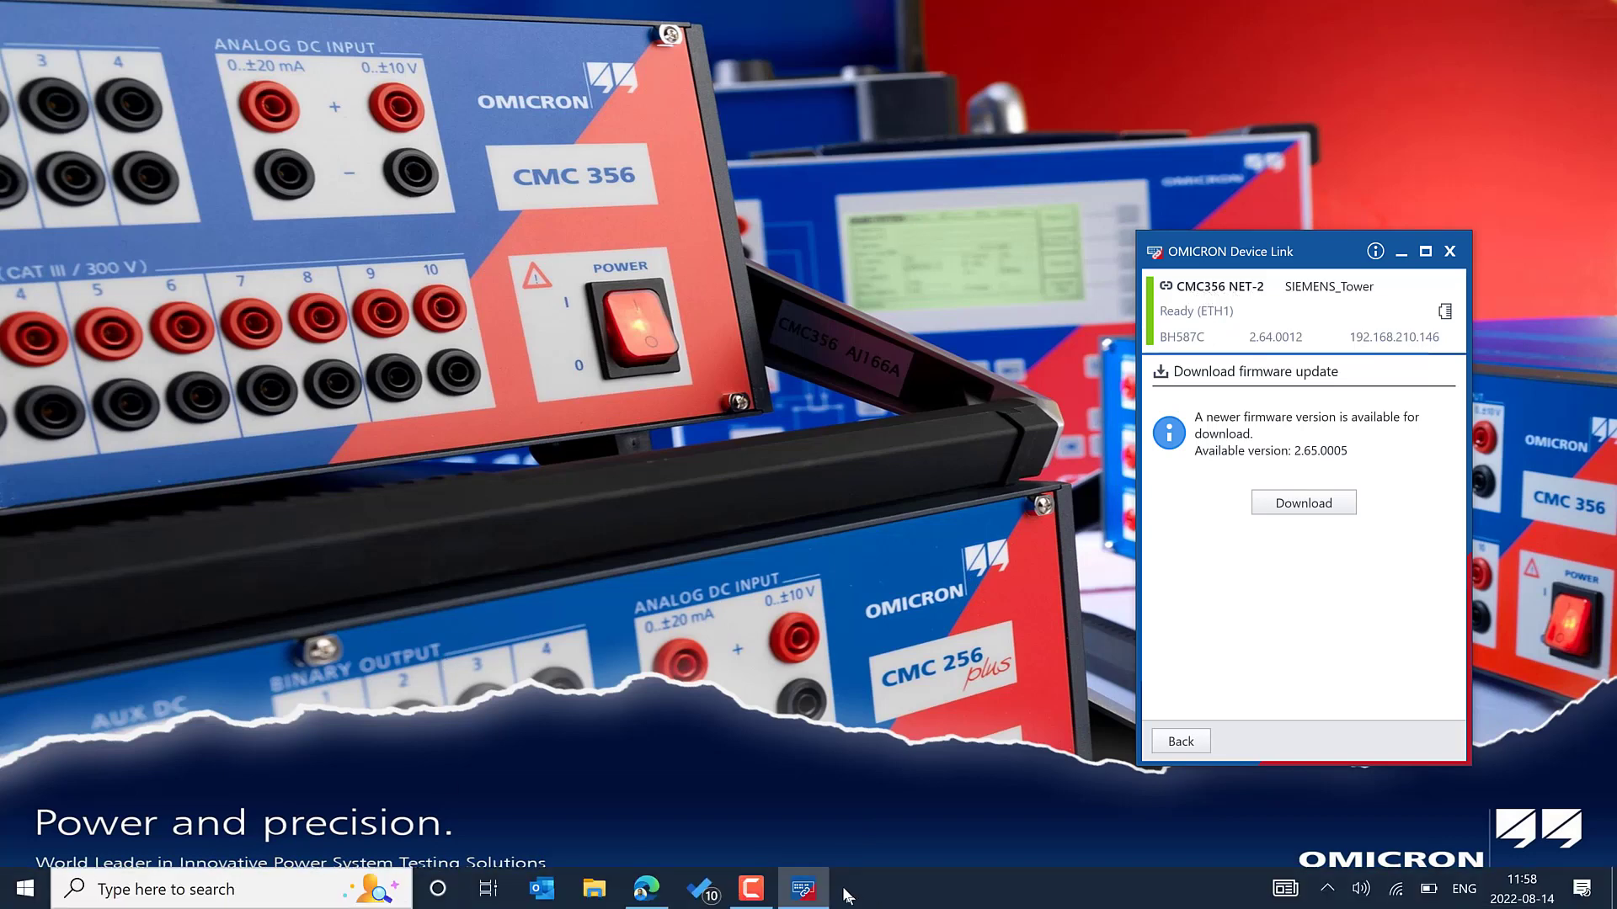
click(646, 889)
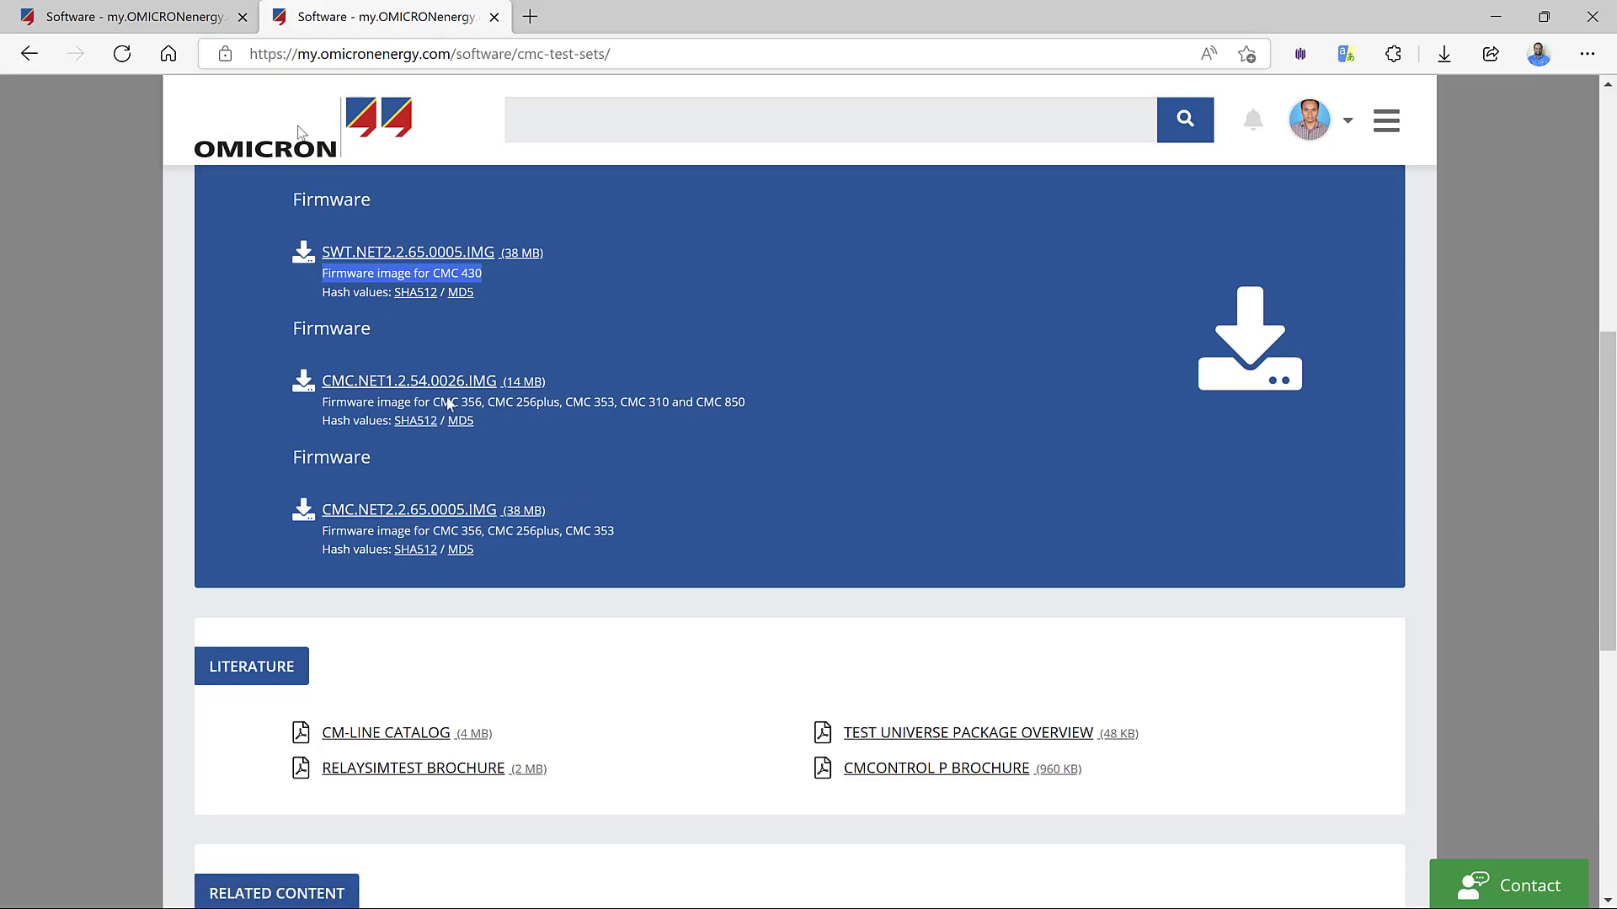
Download CMC.NET2.2.65.0005.IMG, then reload the first tab with F5 to show the dashboard.
click(410, 511)
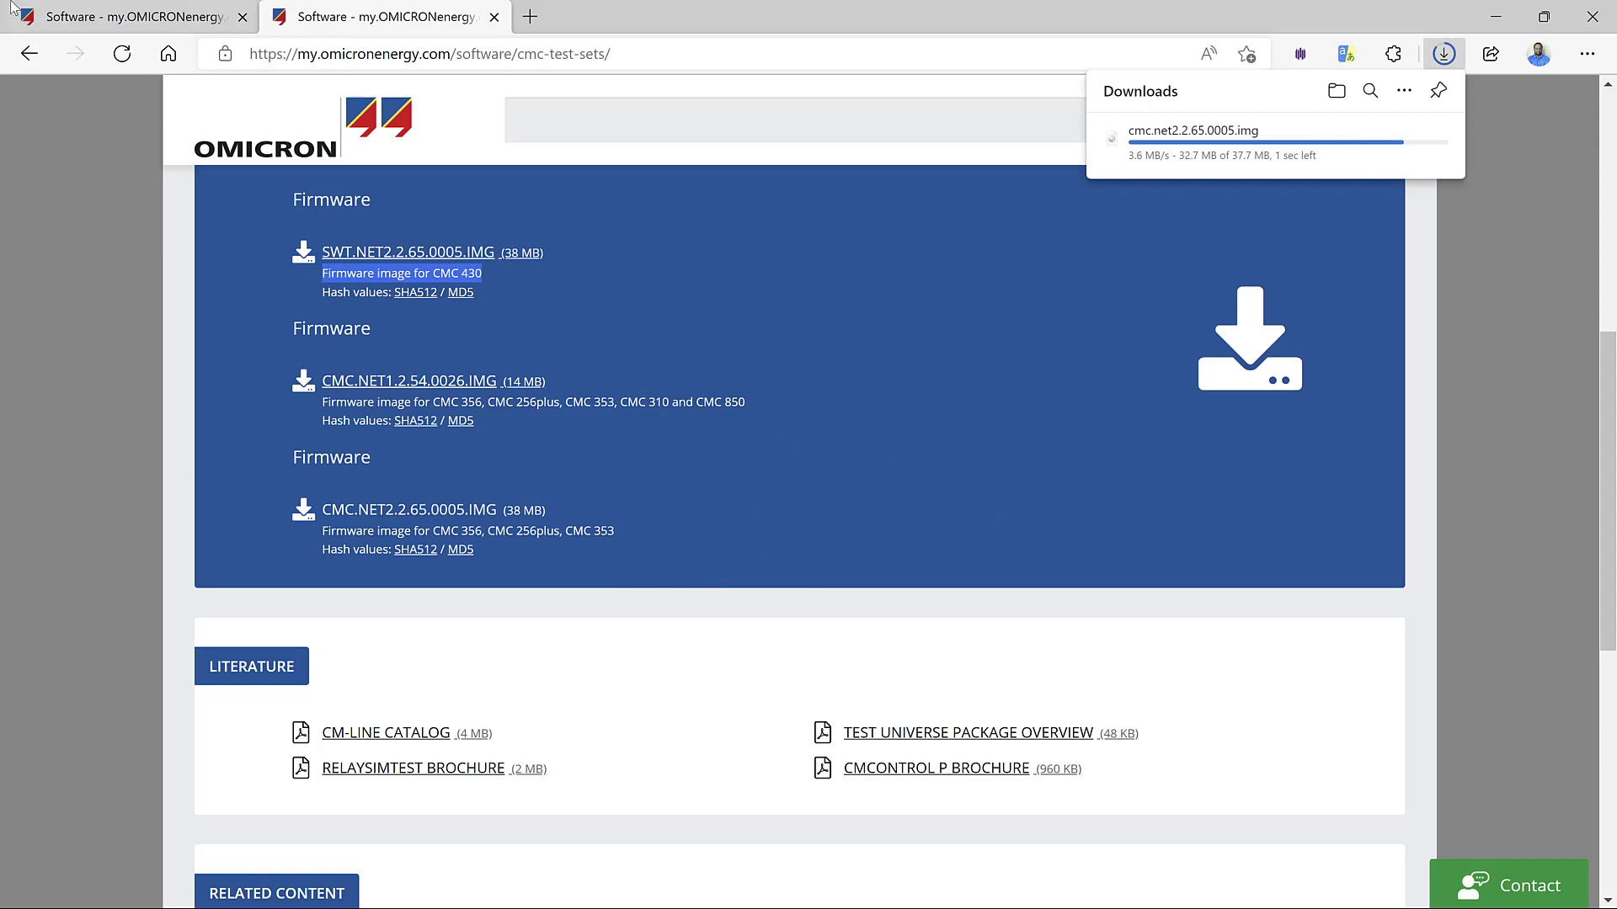
key(ctrl+shift+Tab)
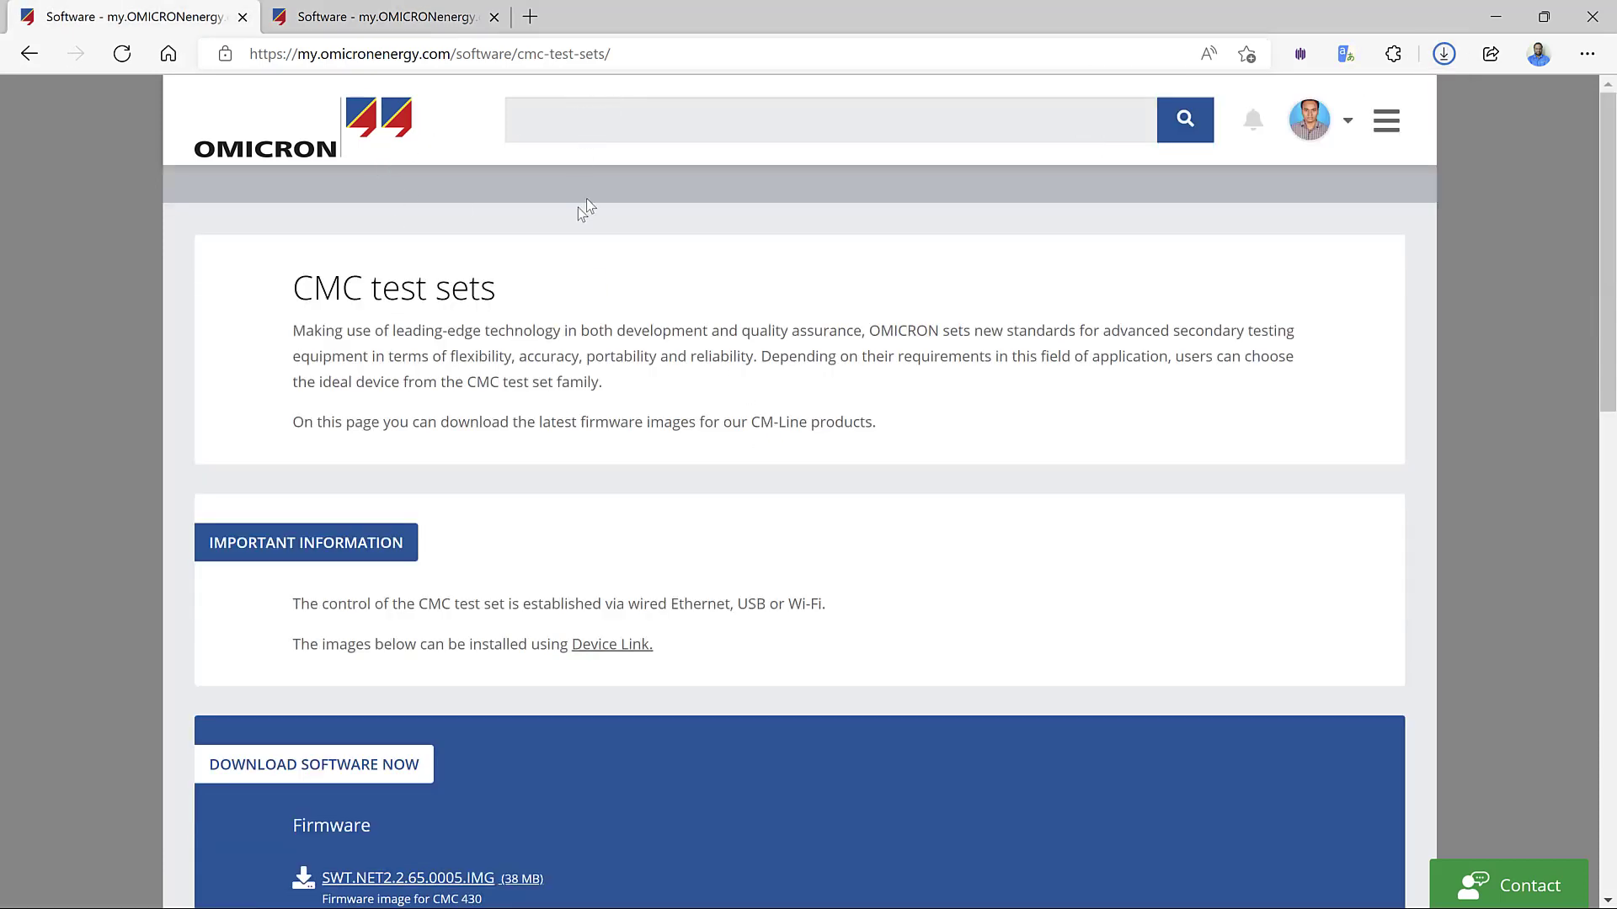
key(F5)
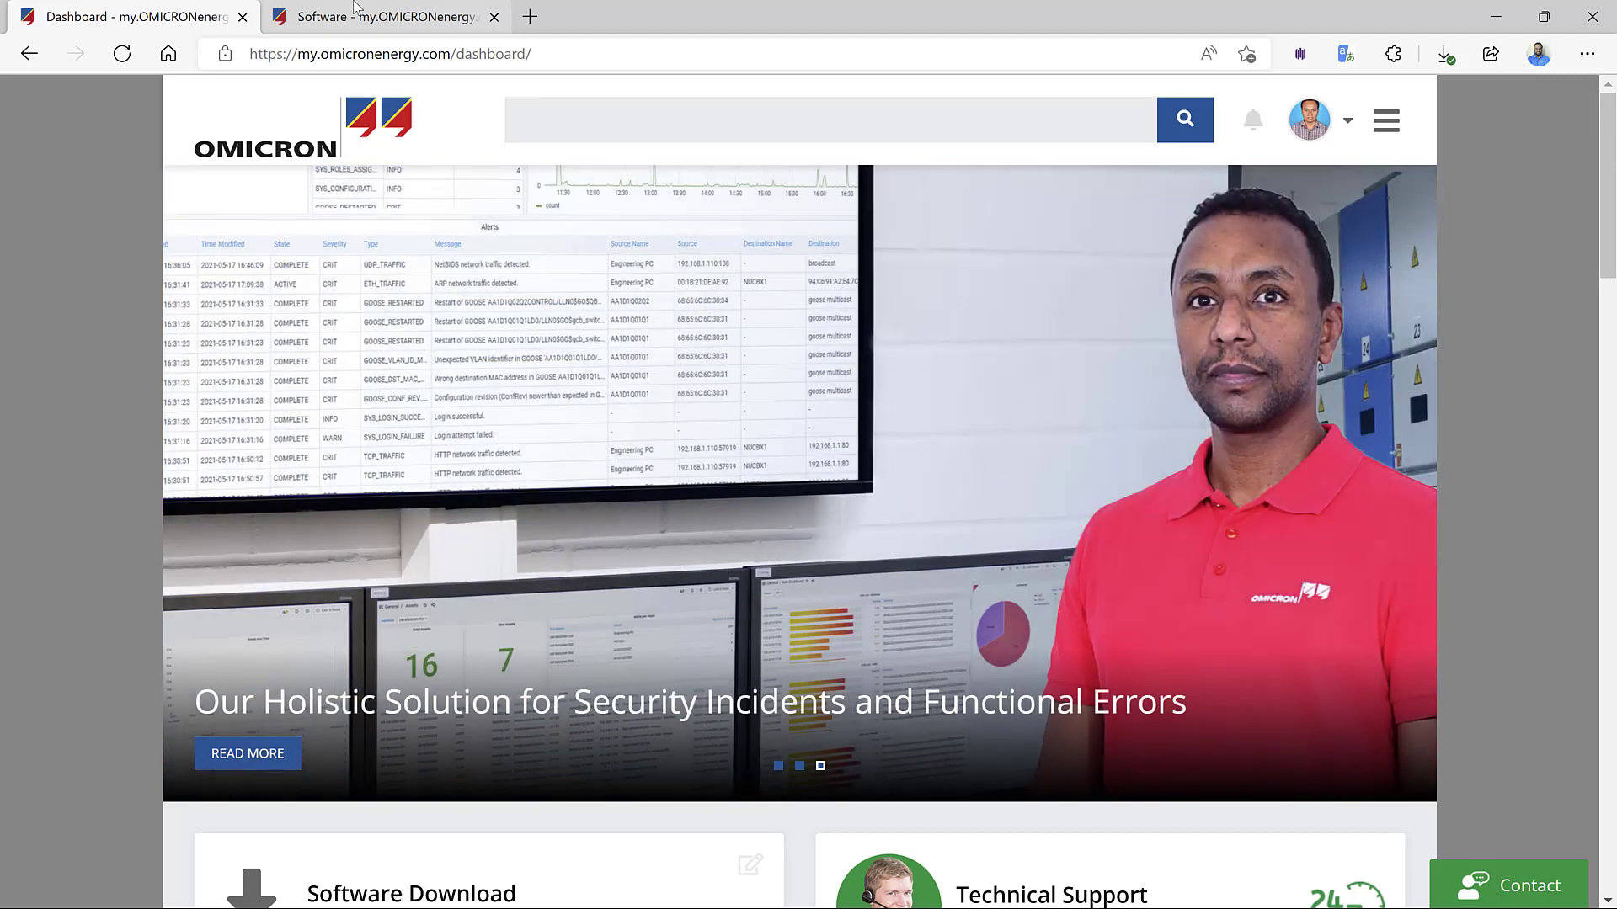
Show the downloaded cmc.net2.2.65.0005.img (37.6 MB) in Downloads, then minimise everything with Win+D.
click(381, 4)
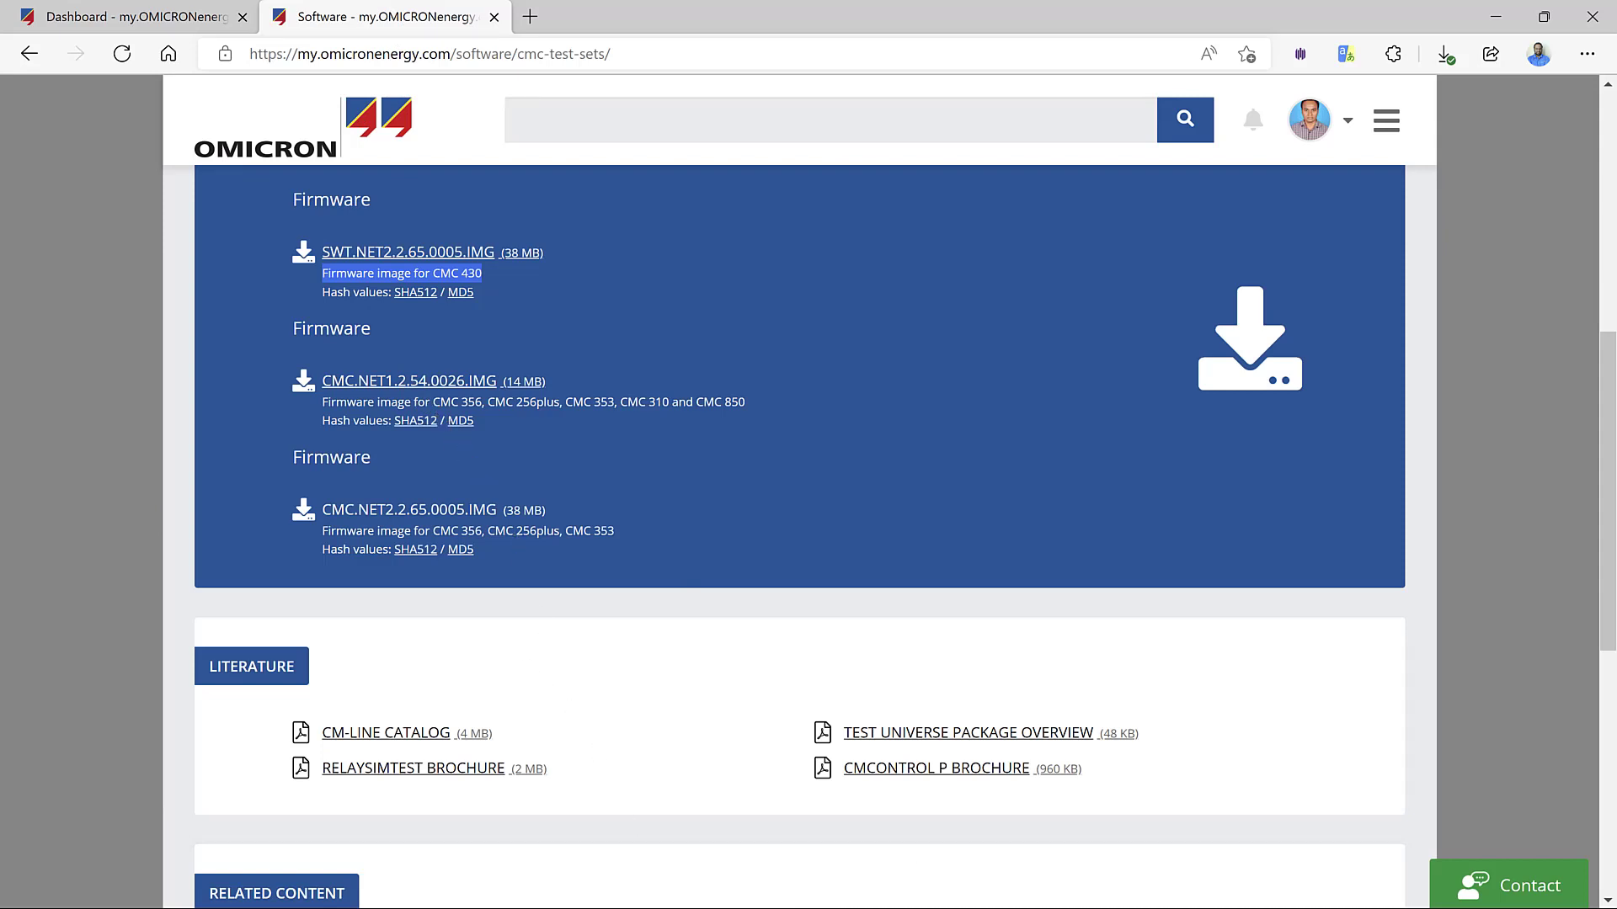
click(1446, 54)
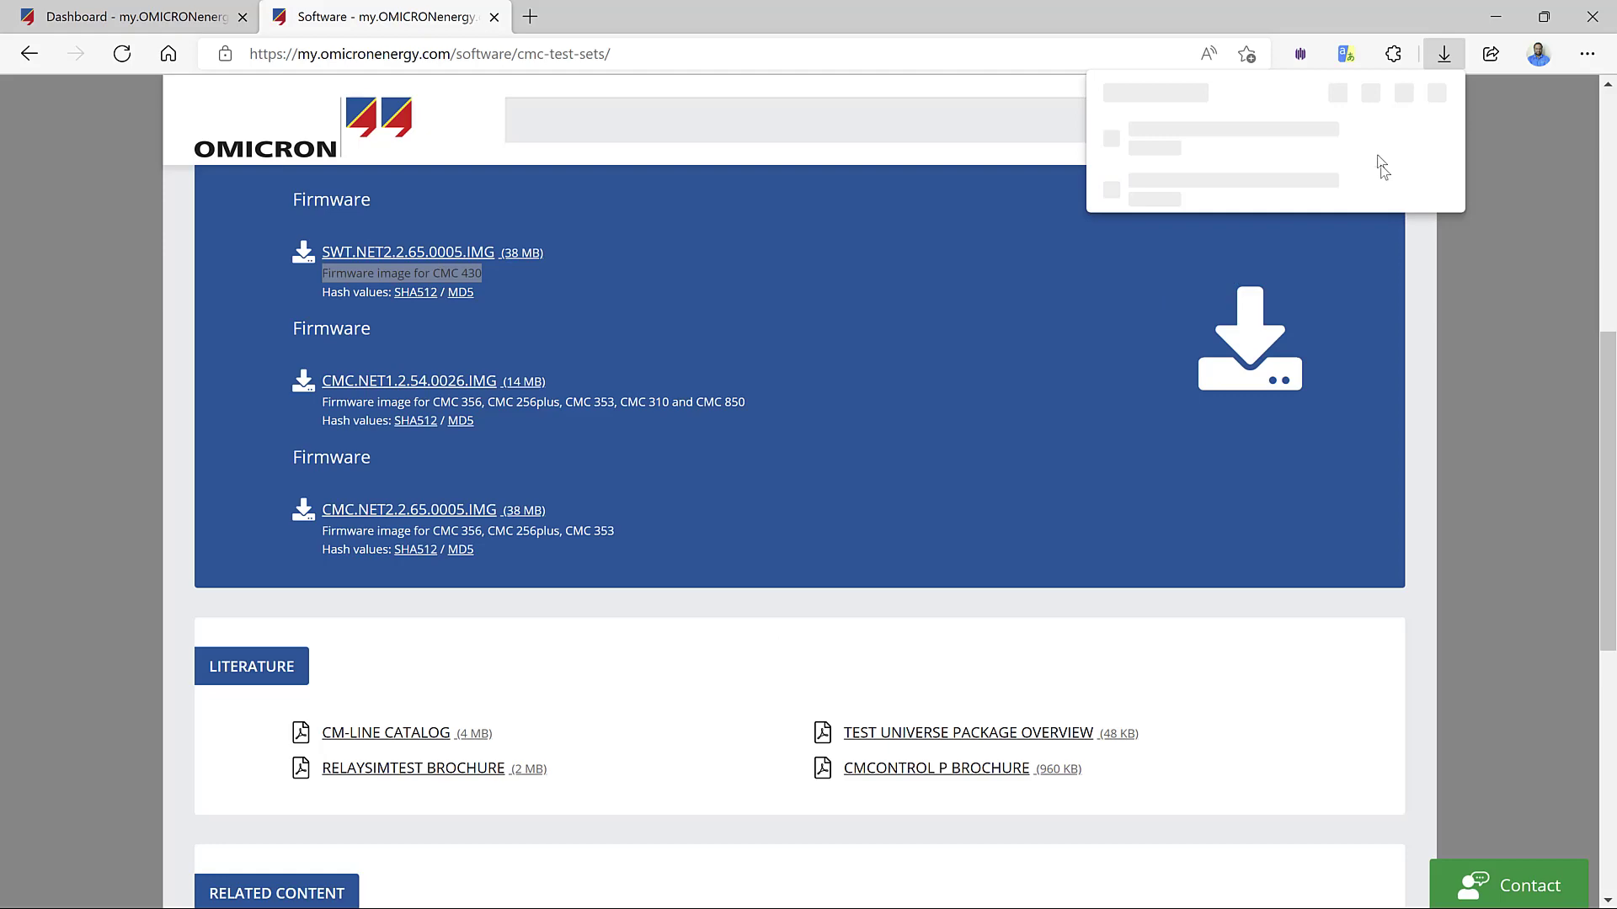
click(1375, 138)
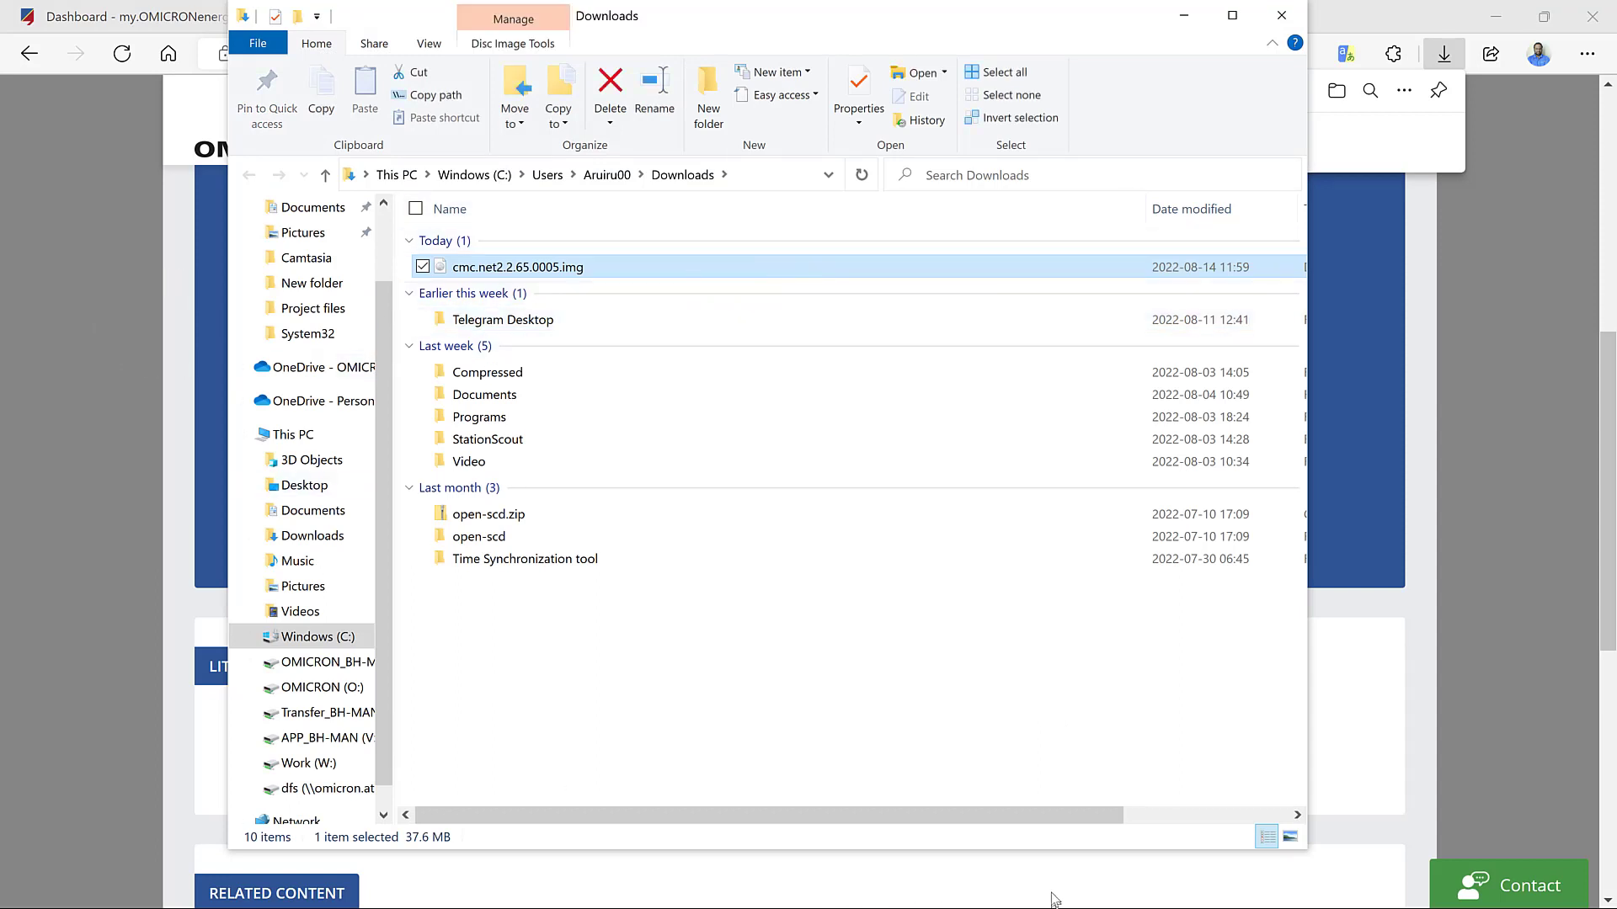
key(super+d)
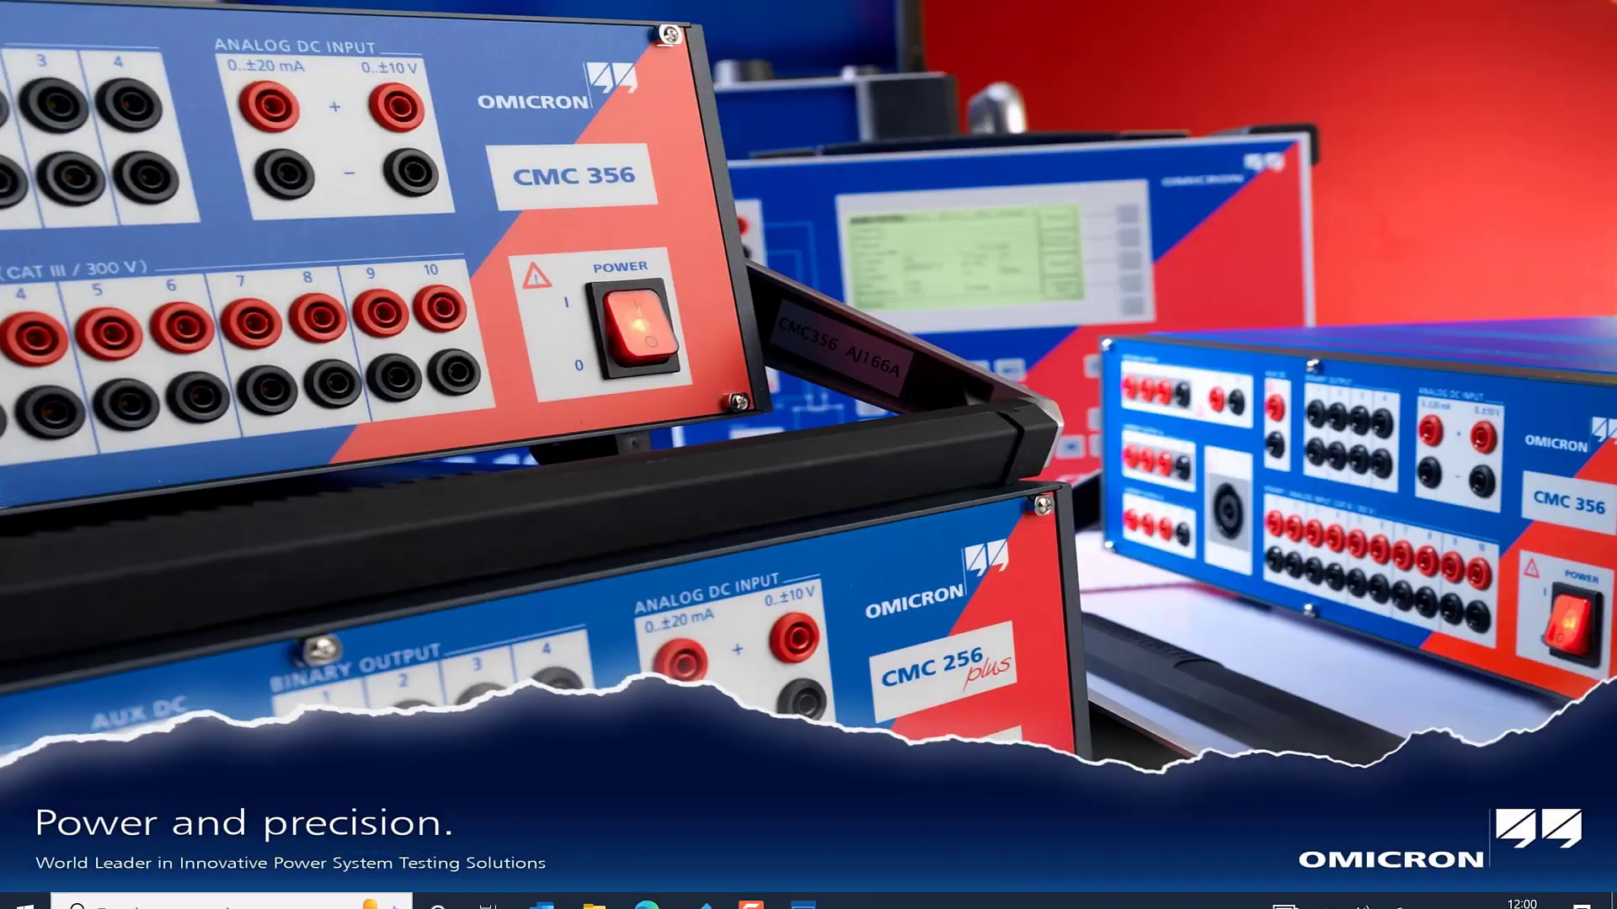
In Device Link, go back to the CMC356 NET-2 actions, choose Update firmware, and browse for an image.
click(802, 888)
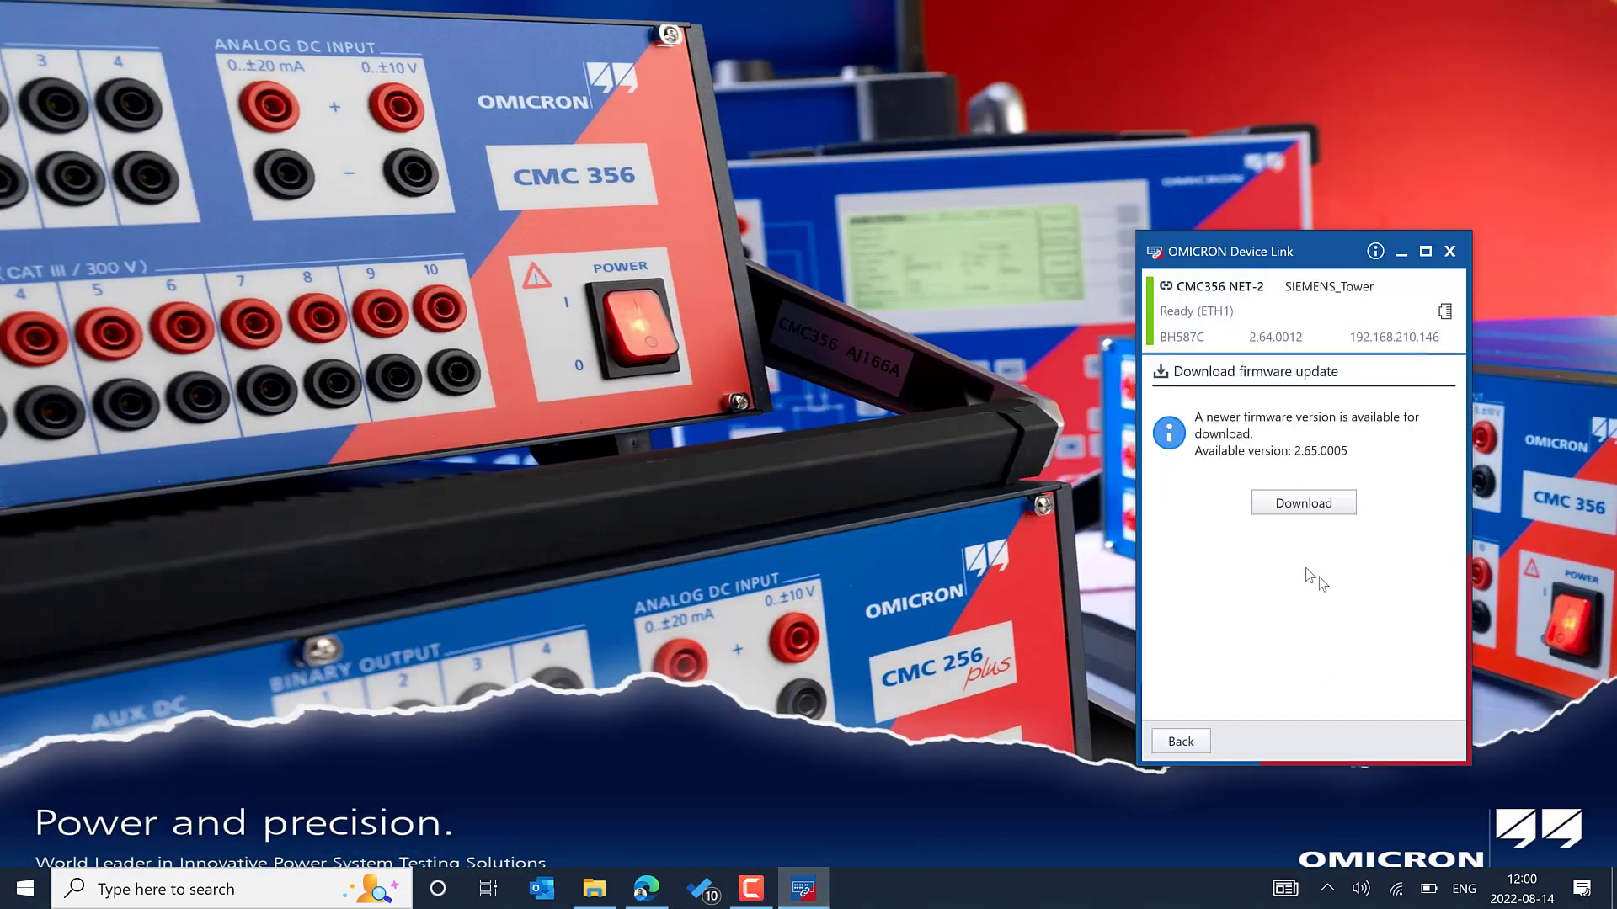
click(1181, 741)
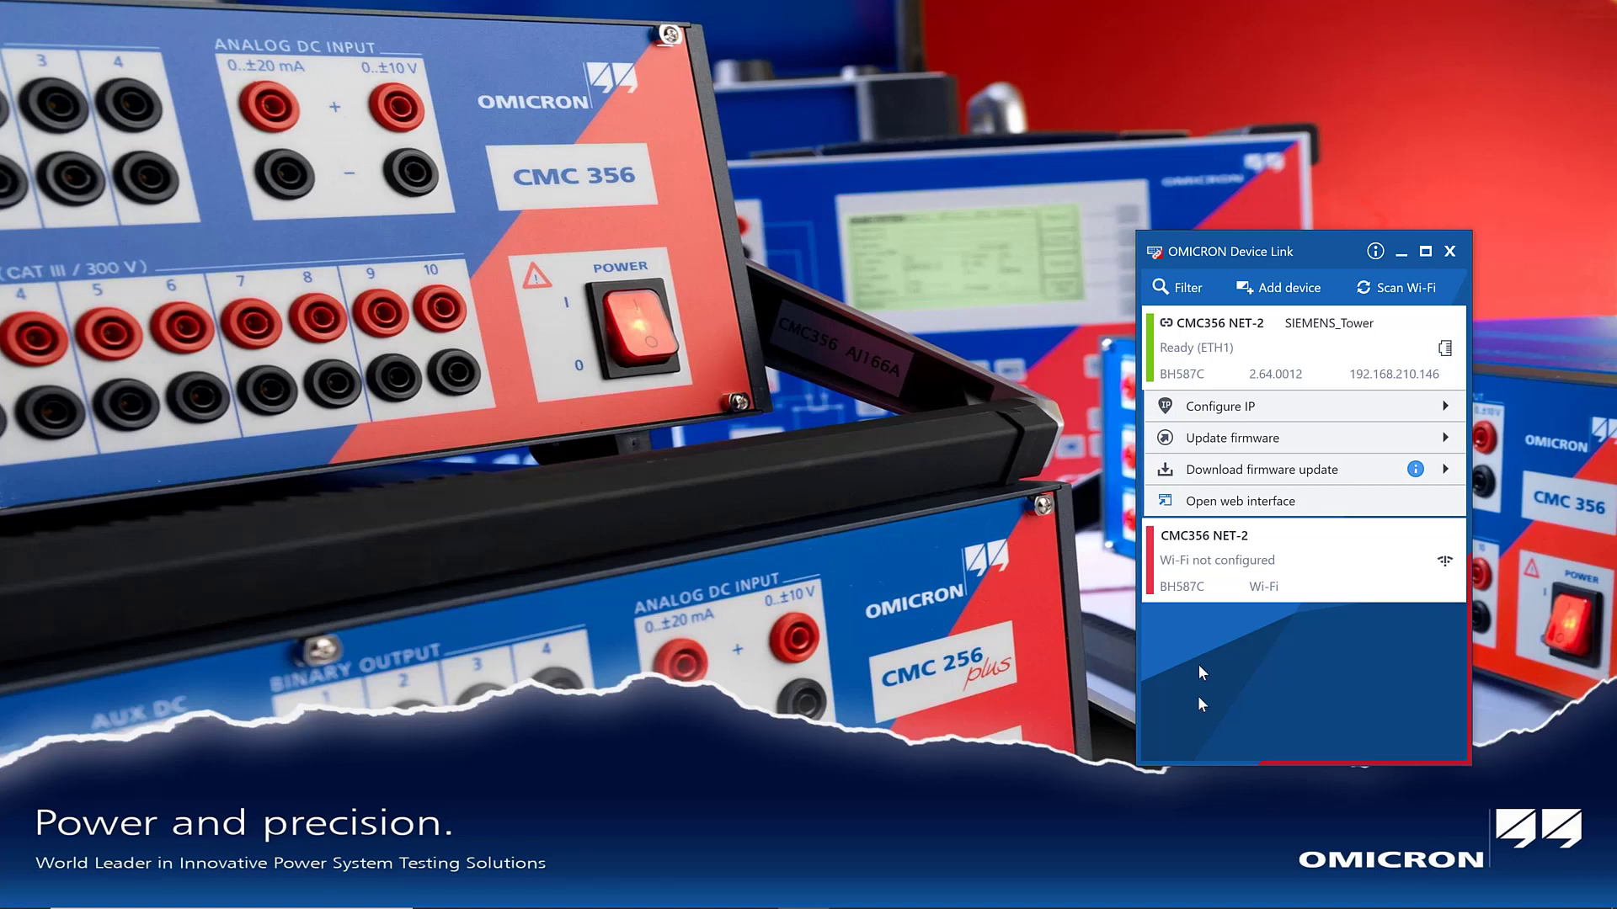
click(1328, 444)
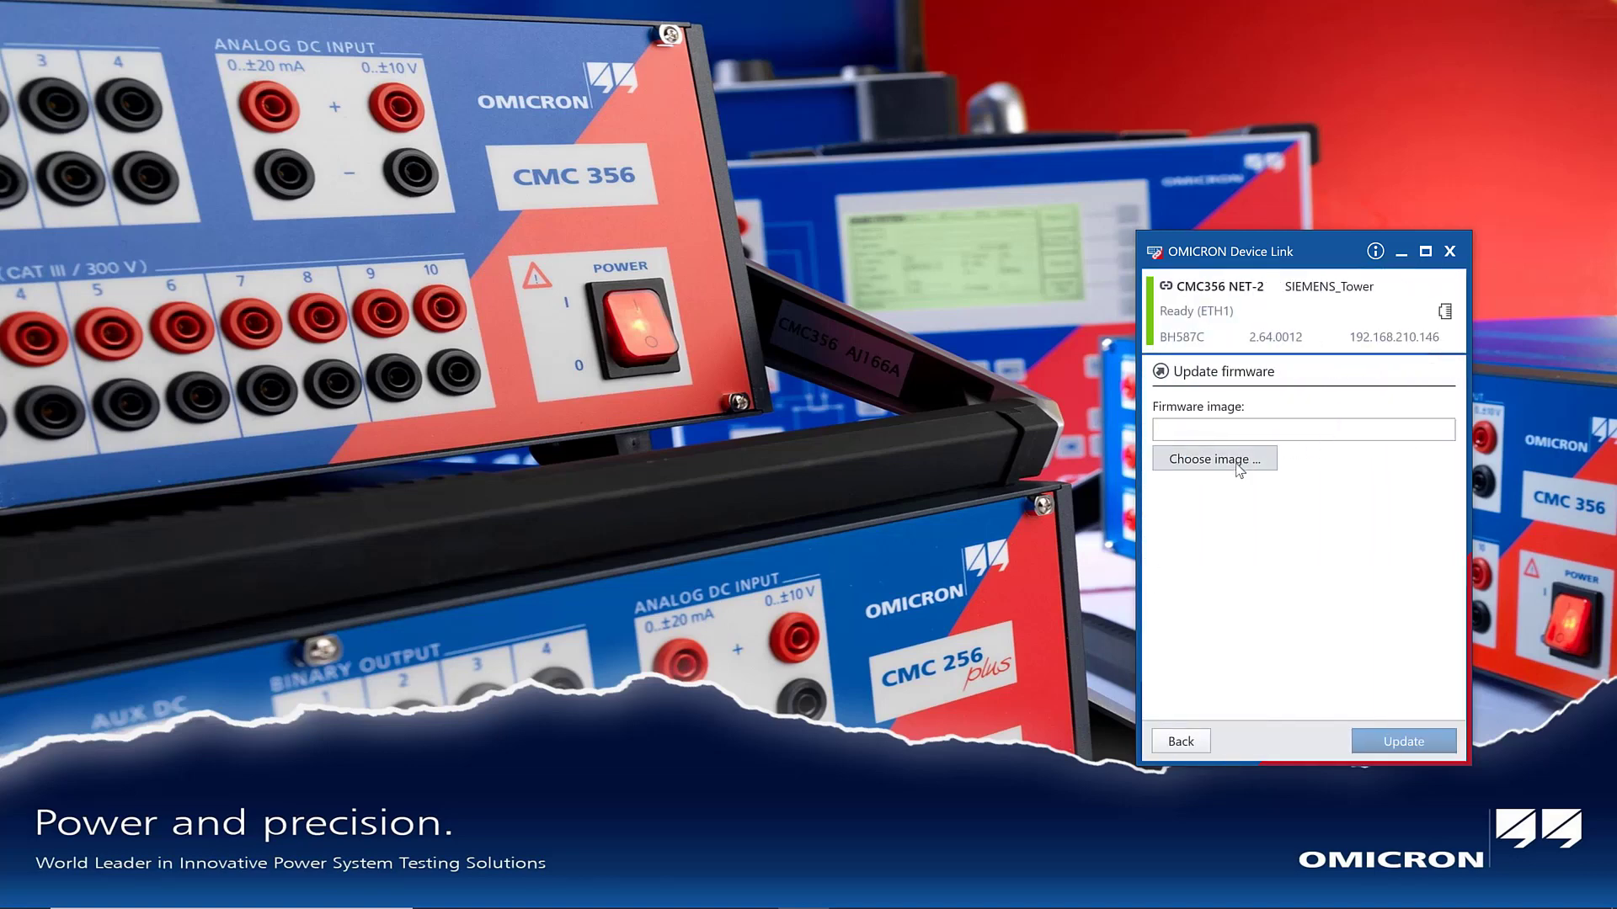
click(1238, 465)
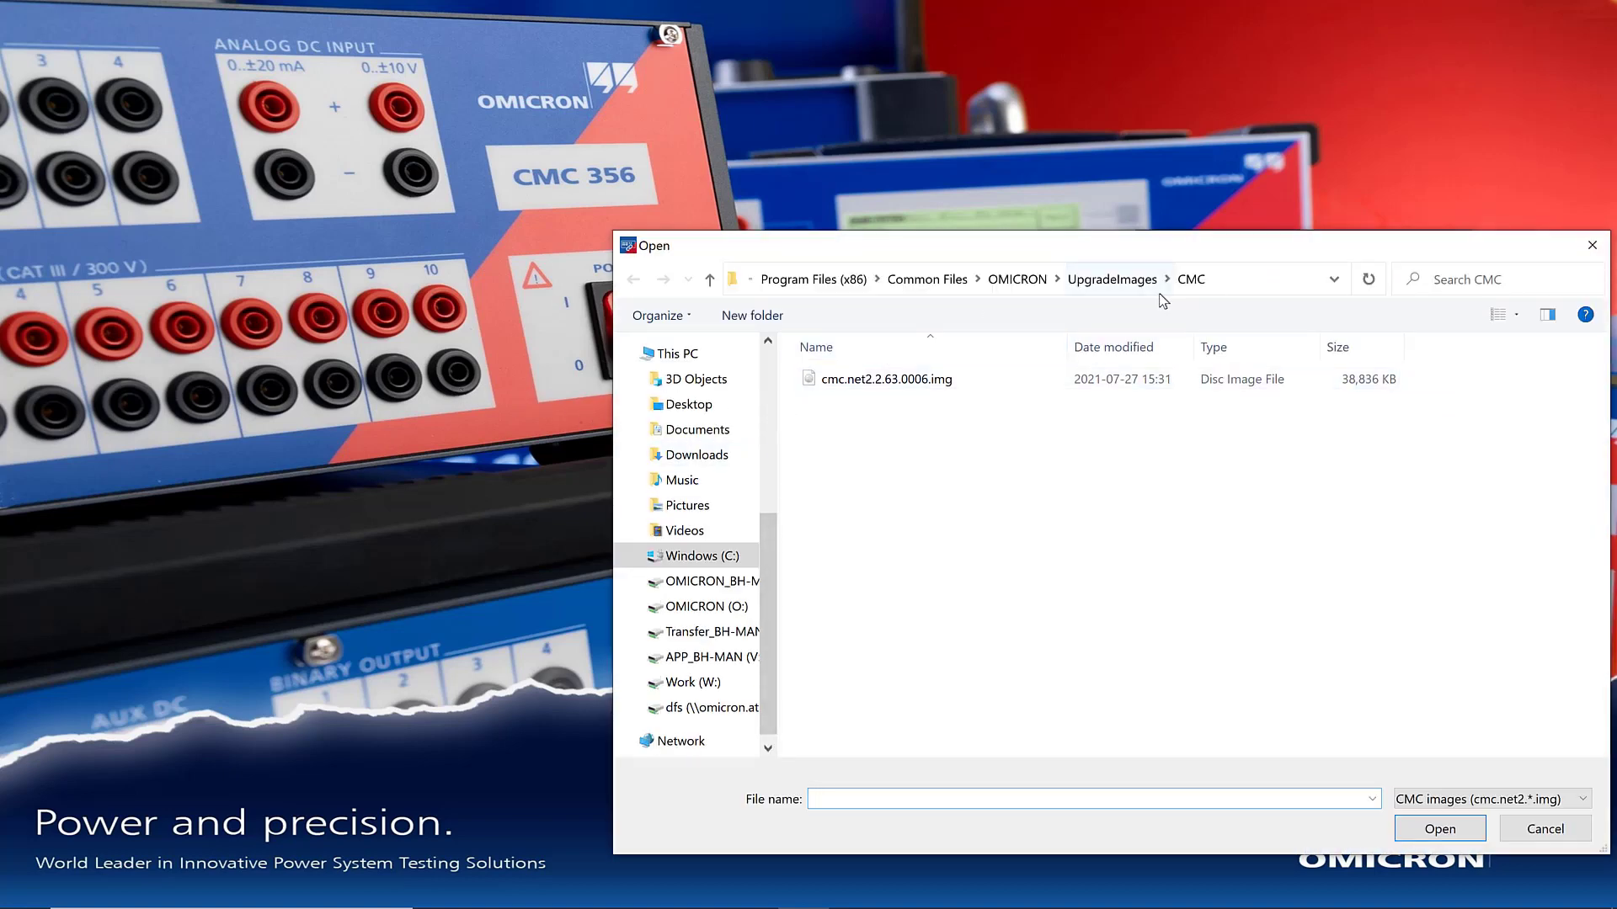
Load cmc.net2.2.65.0005.img from Downloads and start the firmware update on the CMC356 NET-2.
click(739, 457)
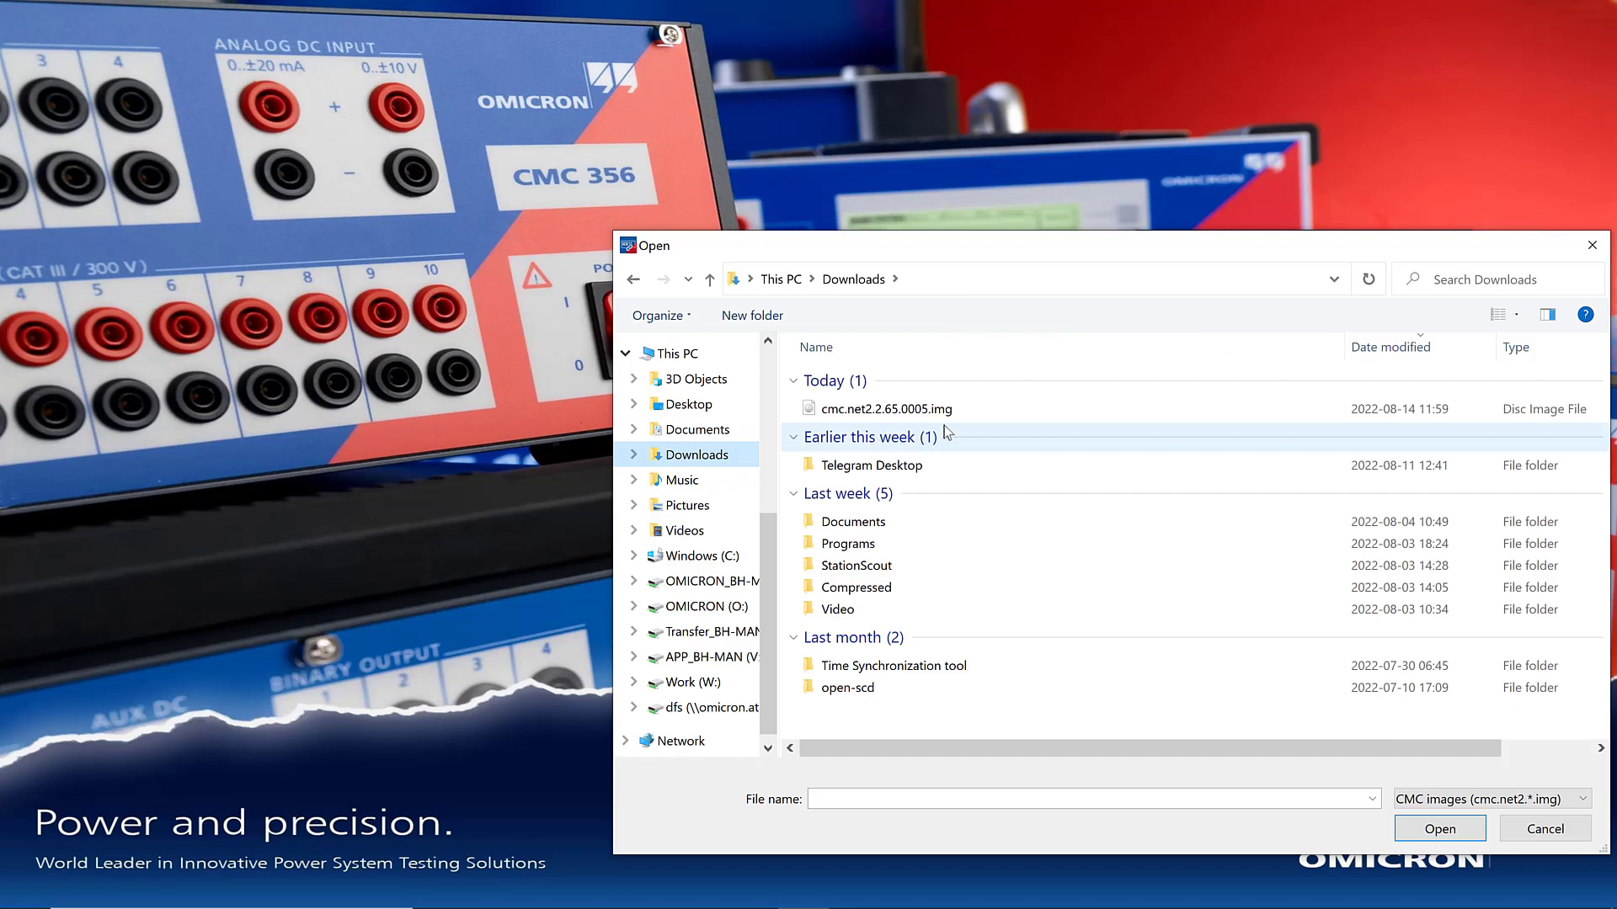
click(955, 413)
drag(1141, 255, 819, 208)
click(1126, 779)
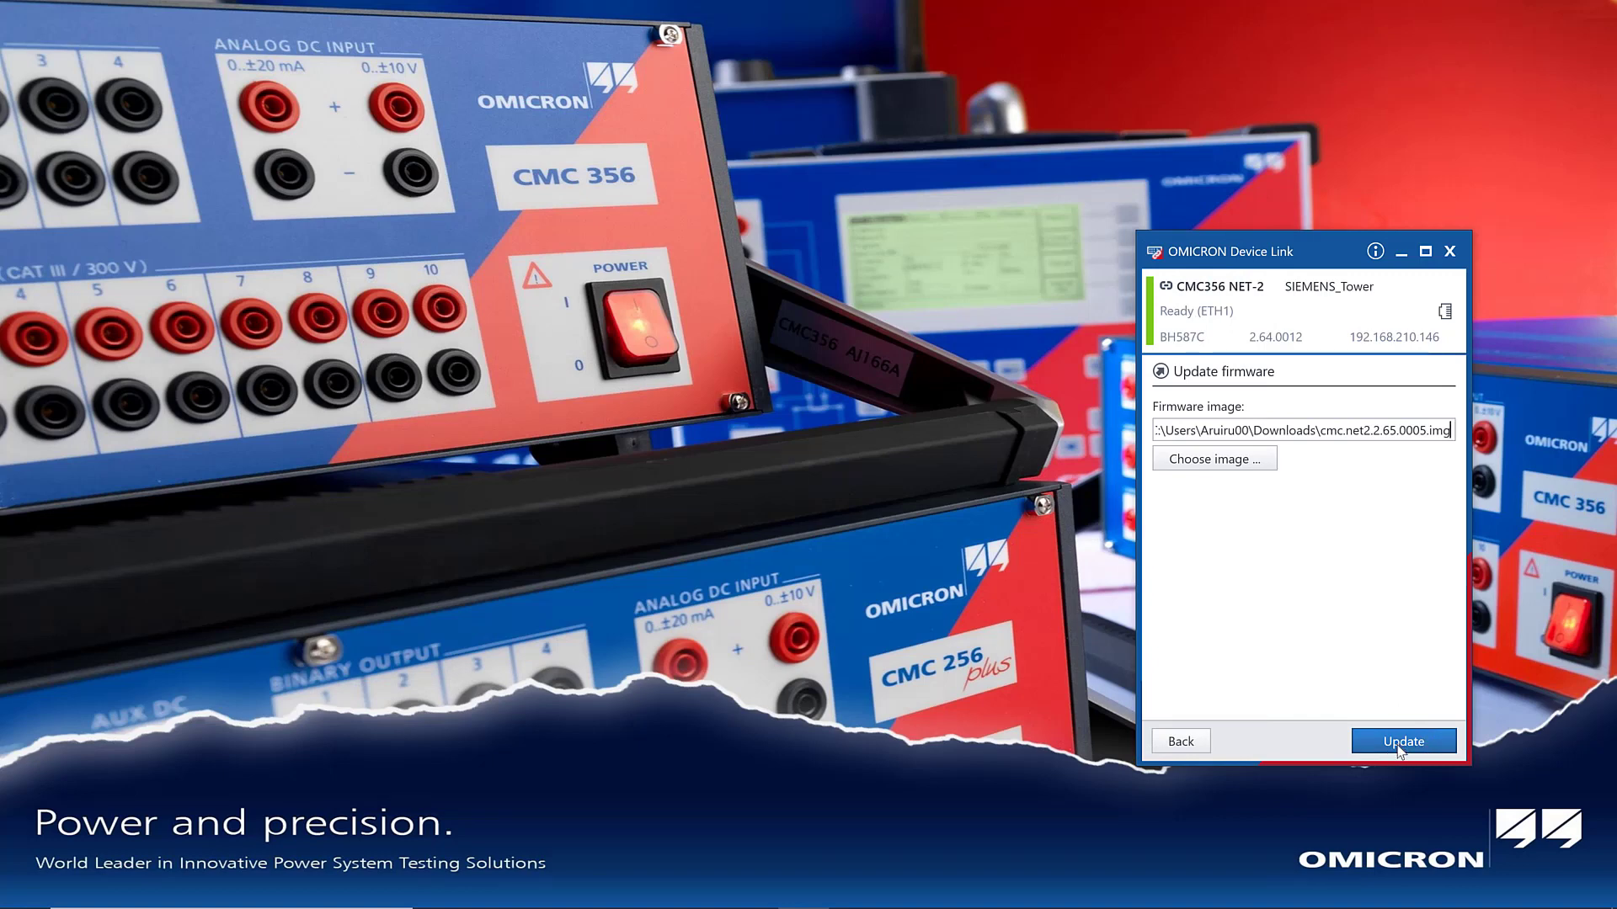
click(1399, 748)
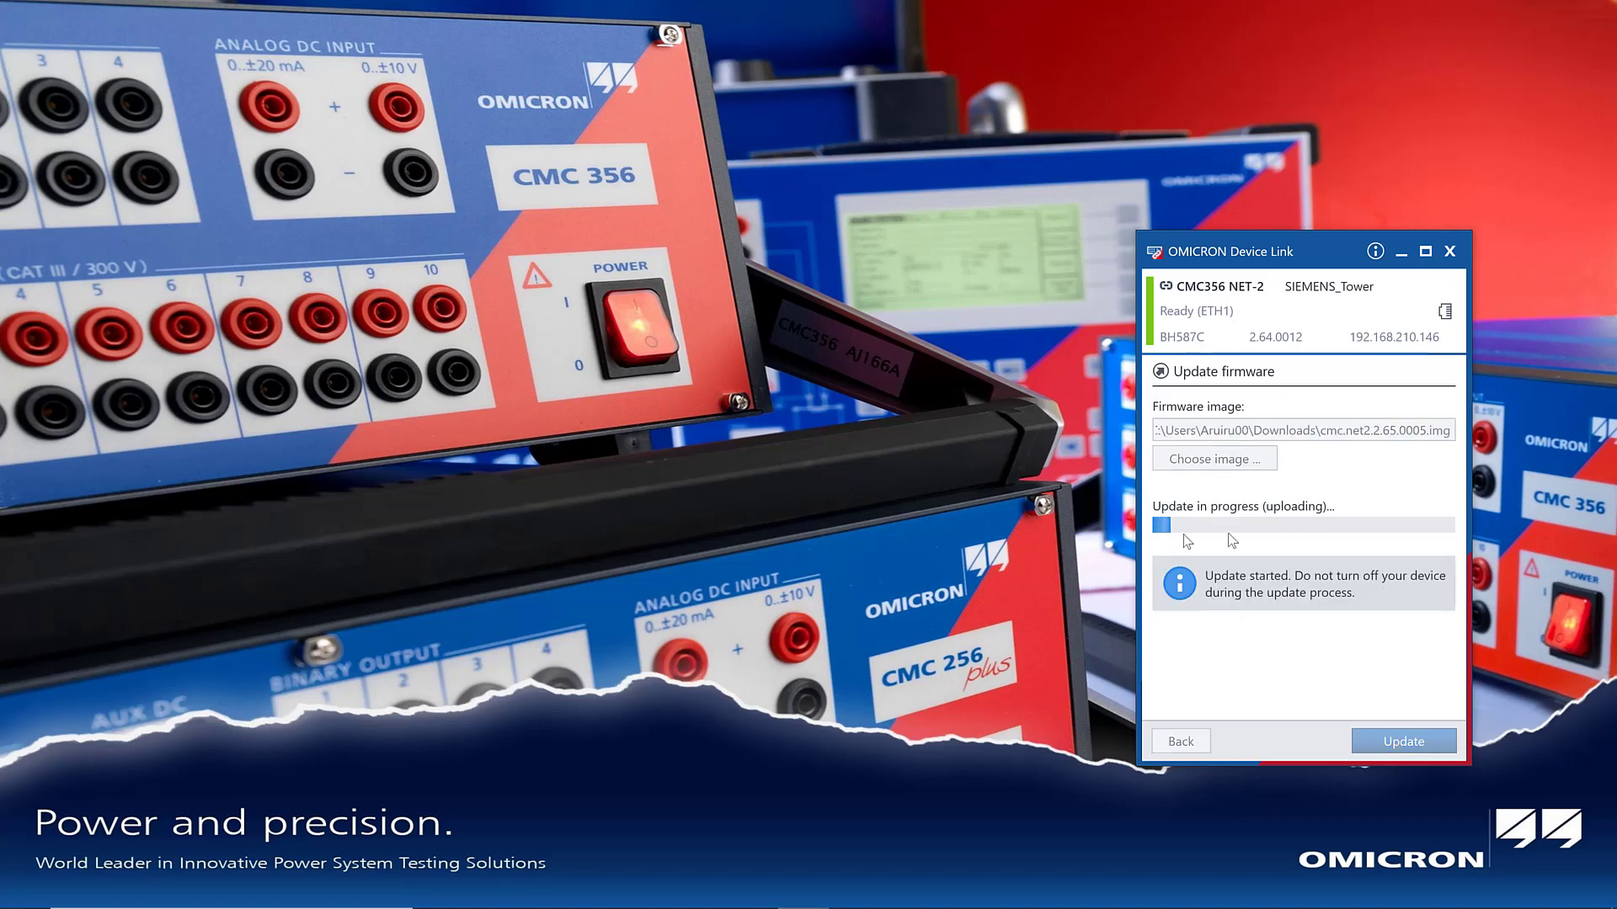